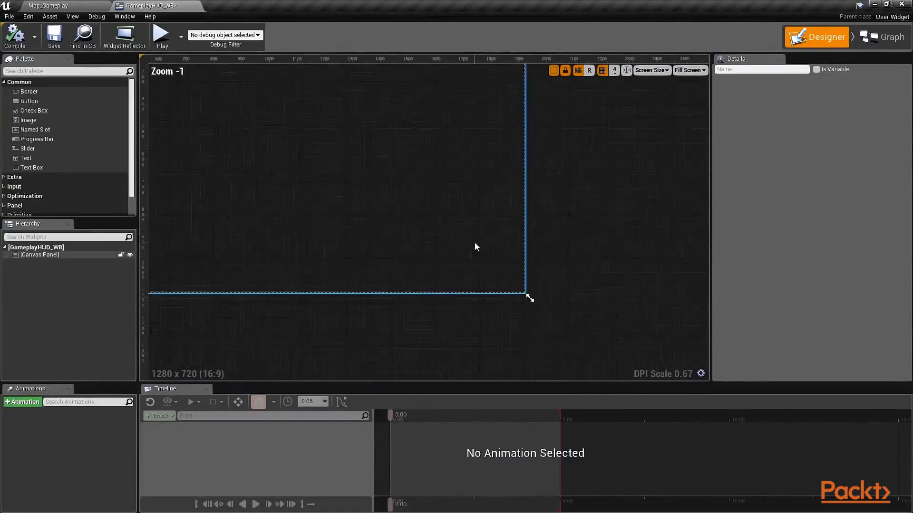
Step: Add a second Canvas Panel as a child of the root Canvas Panel in the GameplayHUD_WB hierarchy
scroll(475, 243, down, 1)
scroll(474, 244, down, 2)
right_drag(474, 246, 537, 279)
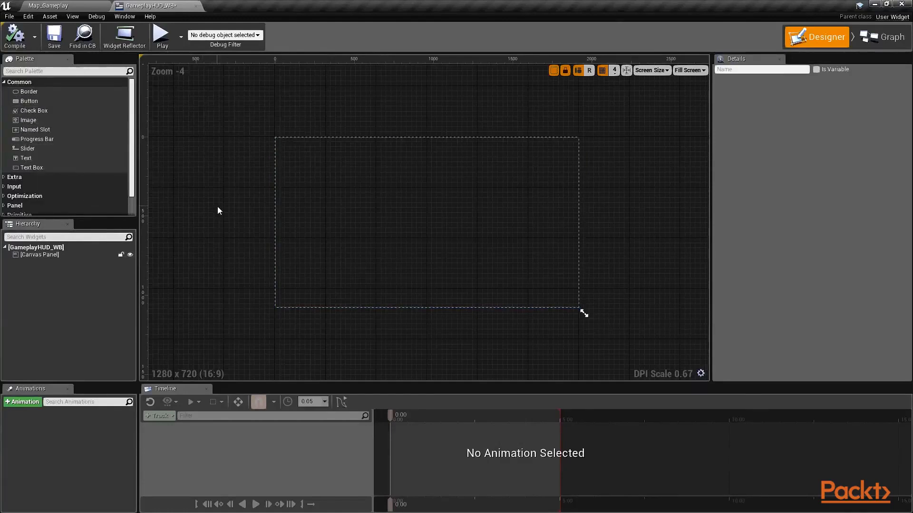
click(53, 71)
text(can)
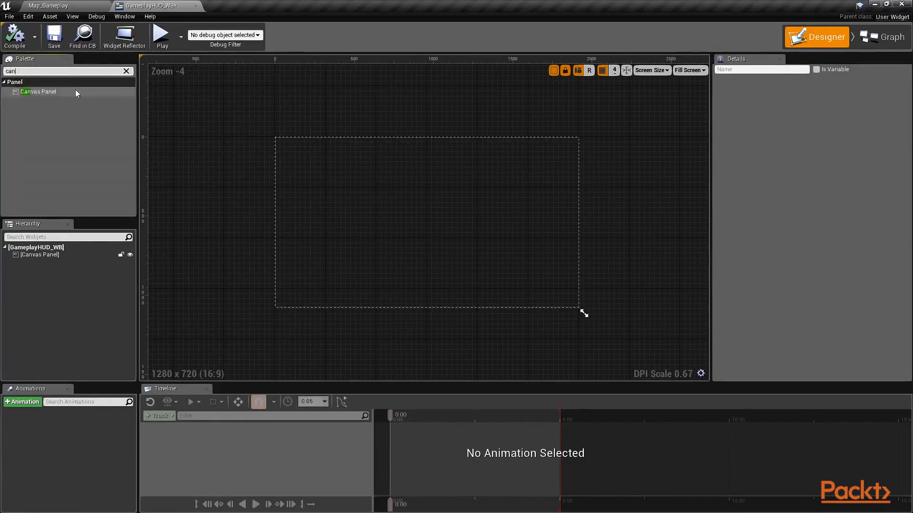
drag(72, 91, 63, 260)
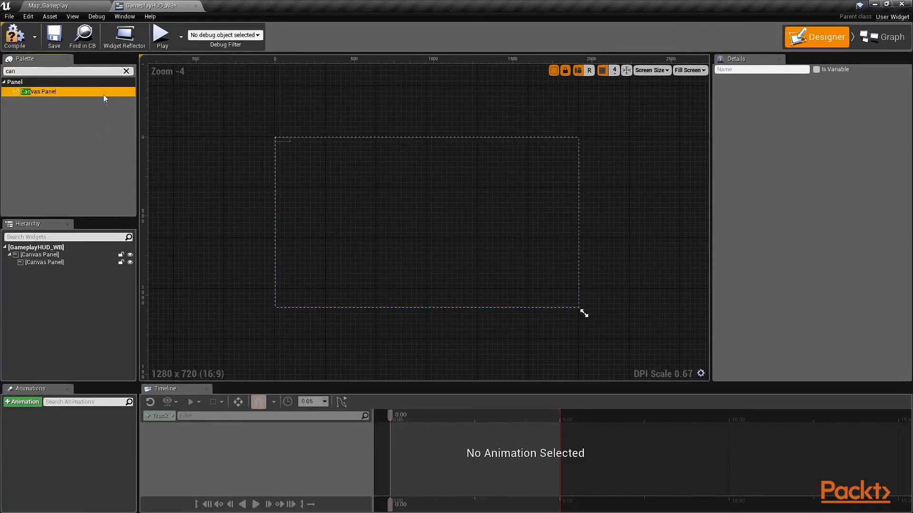
Step: Rename the nested Canvas Panel to Crosshairs
click(41, 263)
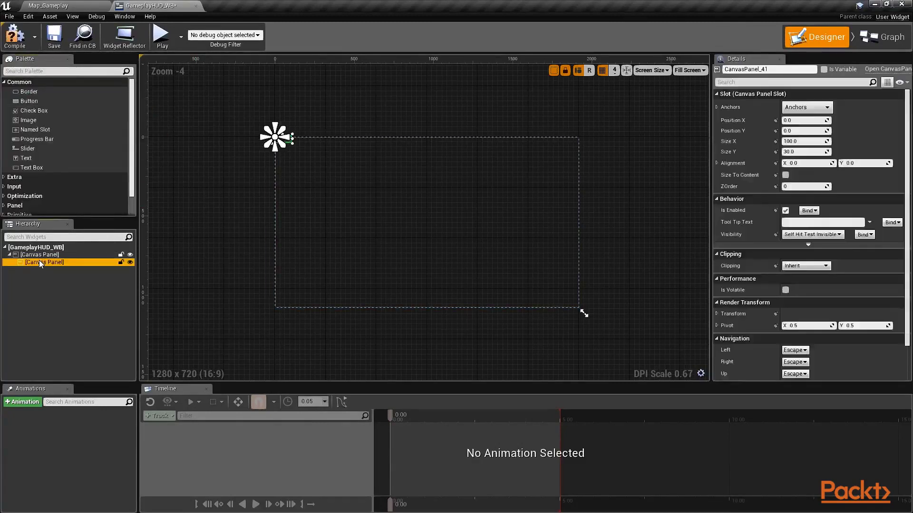
click(770, 69)
text(Crosshairs)
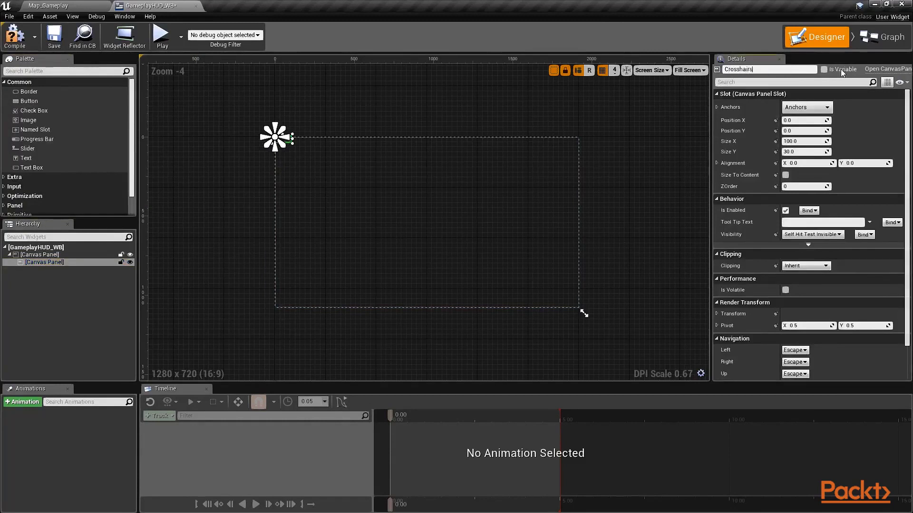
key(Return)
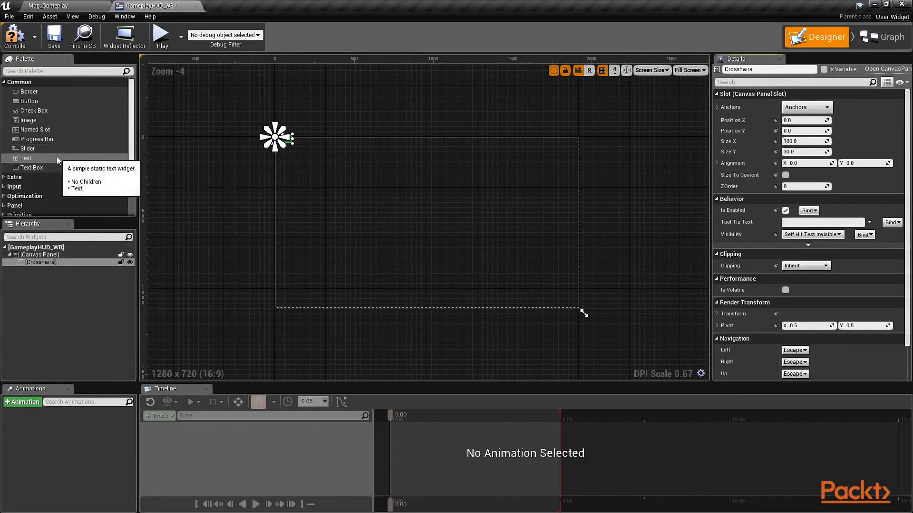
Step: Add five Image widgets inside the Crosshairs panel and rename Image_0 to RightCrosshair
drag(29, 120, 64, 261)
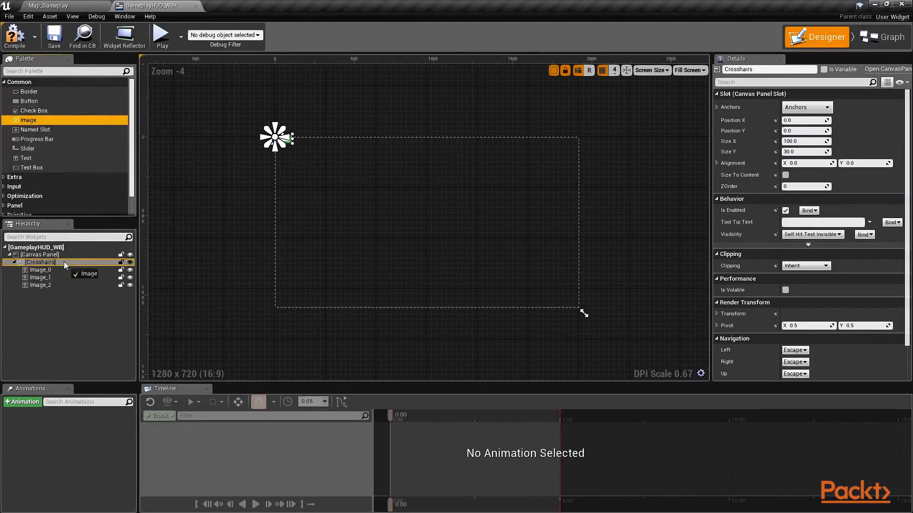
drag(42, 120, 61, 261)
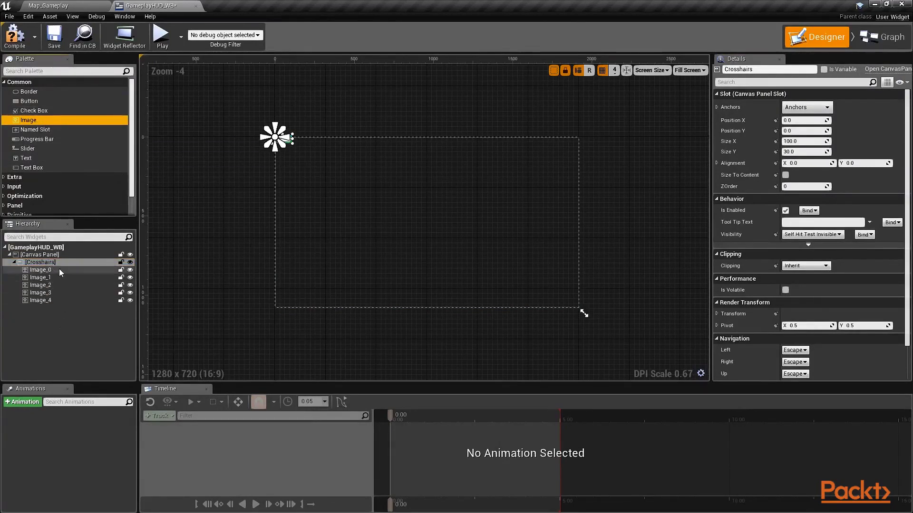
click(59, 269)
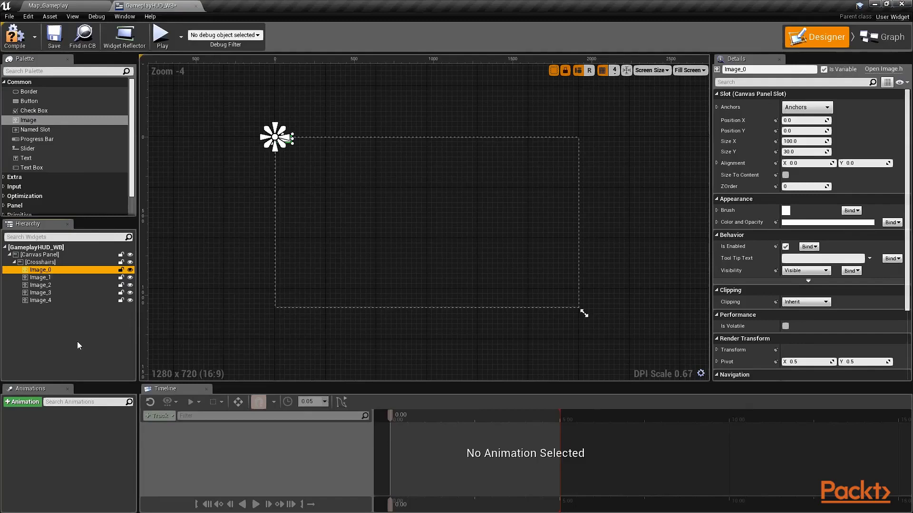
click(753, 69)
text(RightCr)
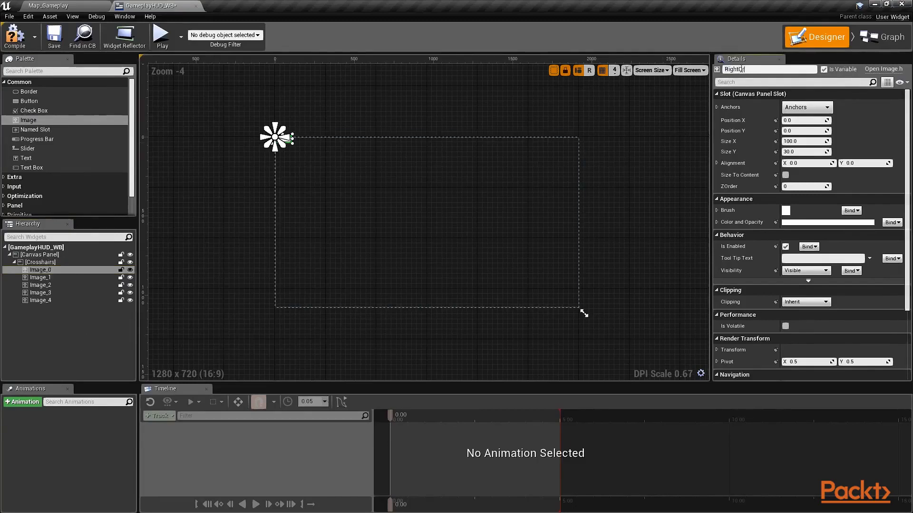
text(osshair)
key(Return)
Step: Rename Image_1 to LeftCrosshair and Image_2 to BottomCrosshair
click(75, 277)
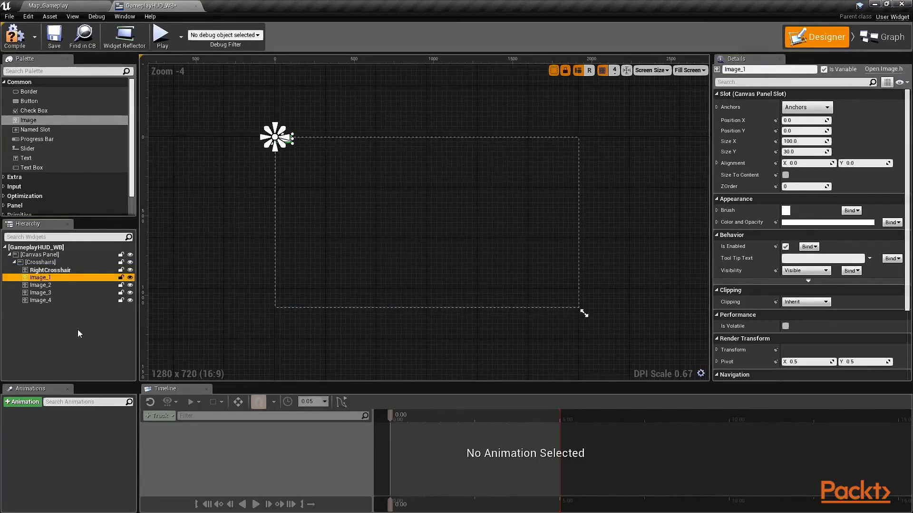
key(F2)
text(LeftCrosshair)
key(Return)
click(53, 286)
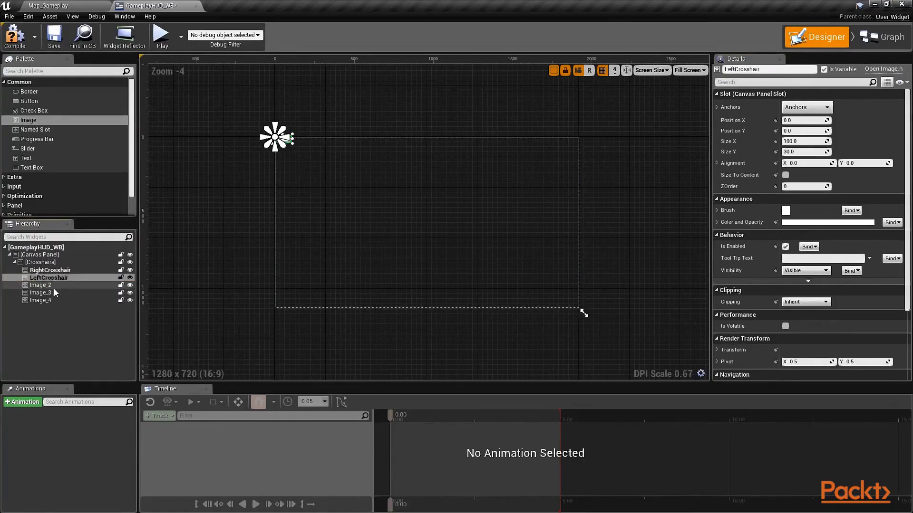
key(F2)
text(BottomCrosshair)
key(Return)
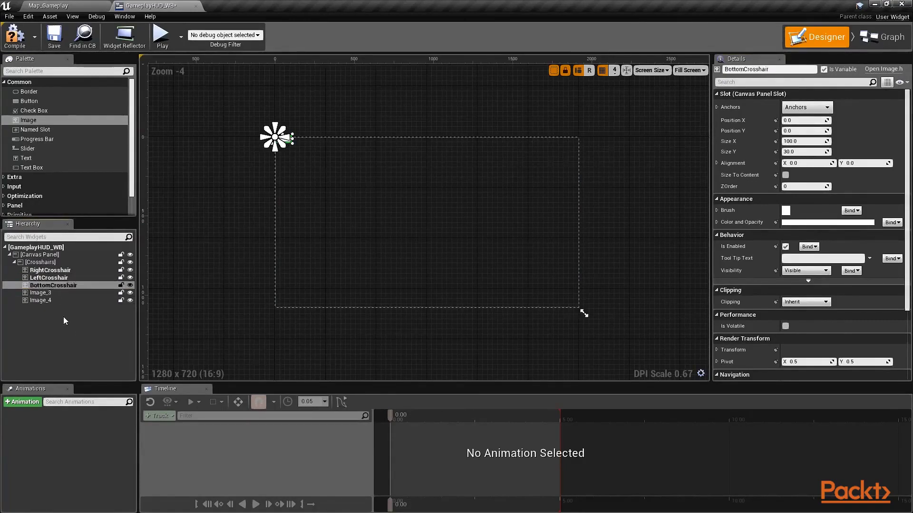
Step: Rename Image_3 to TopCrosshair and Image_4 to CenterCrosshair
key(Down)
key(F2)
text(TopCrosshair)
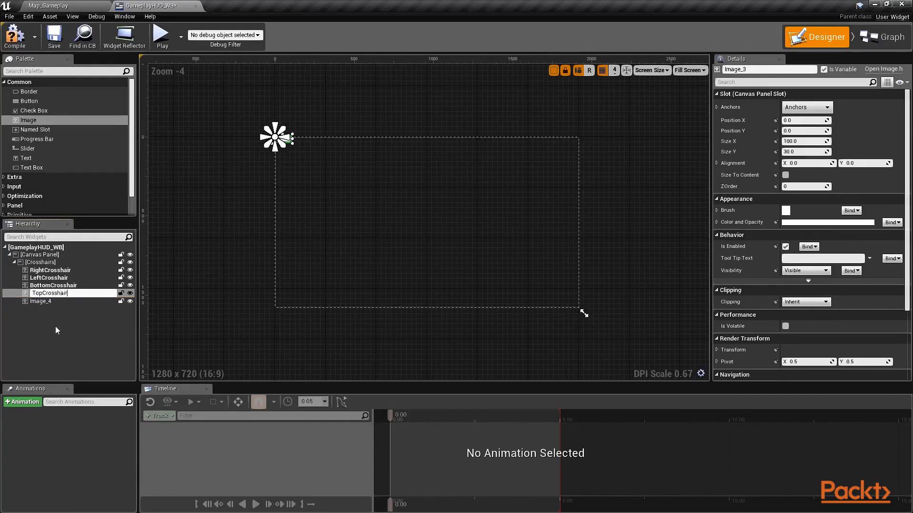
key(Return)
click(55, 300)
key(F2)
text(CenterCrosshair)
key(Return)
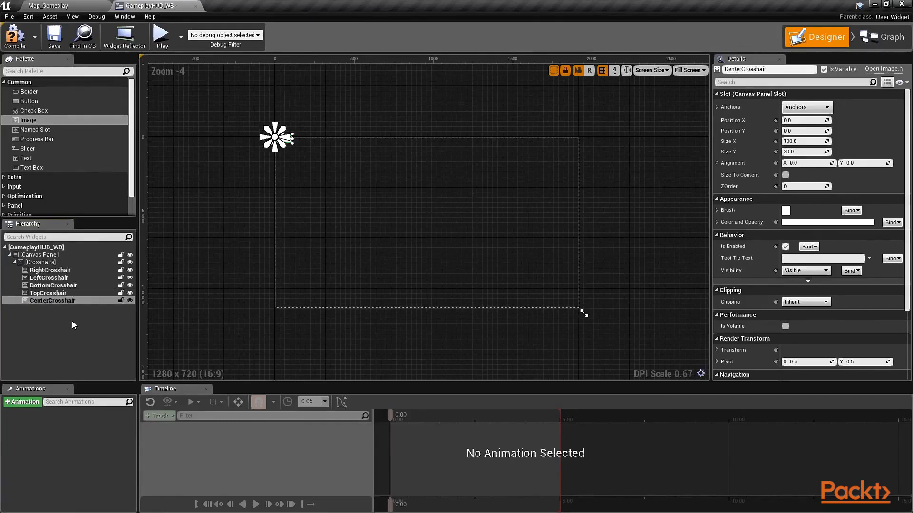
Step: Deselect all widgets, save the HUD widget blueprint and compile it
click(69, 338)
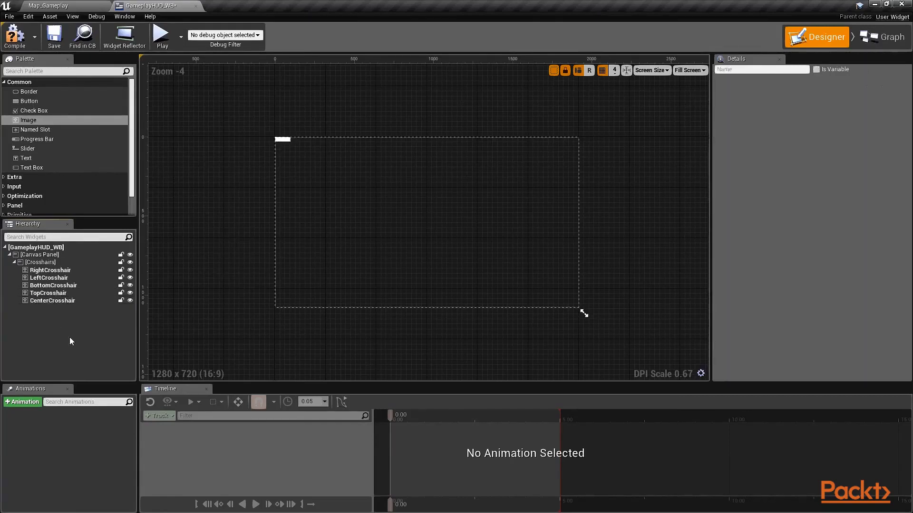
click(54, 36)
click(14, 36)
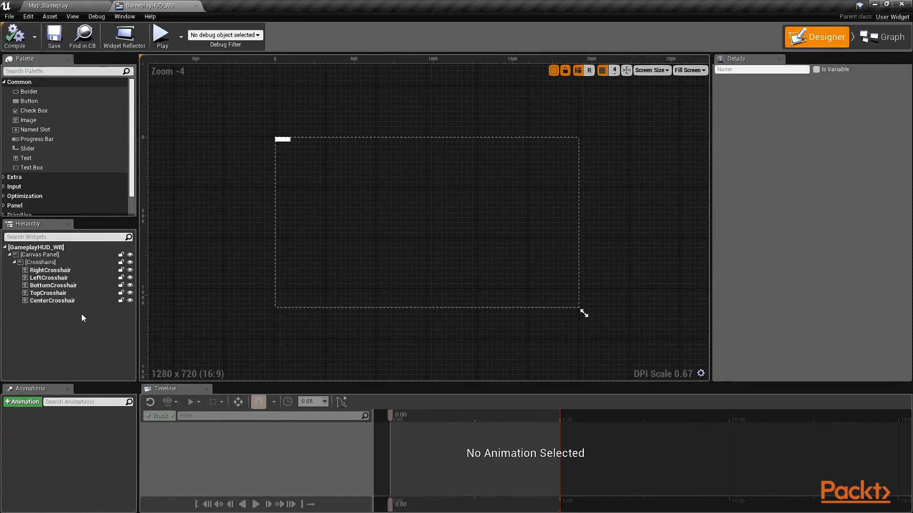
Step: Anchor the Crosshairs panel to the centre of the canvas and reset its X and Y position to 0
click(47, 263)
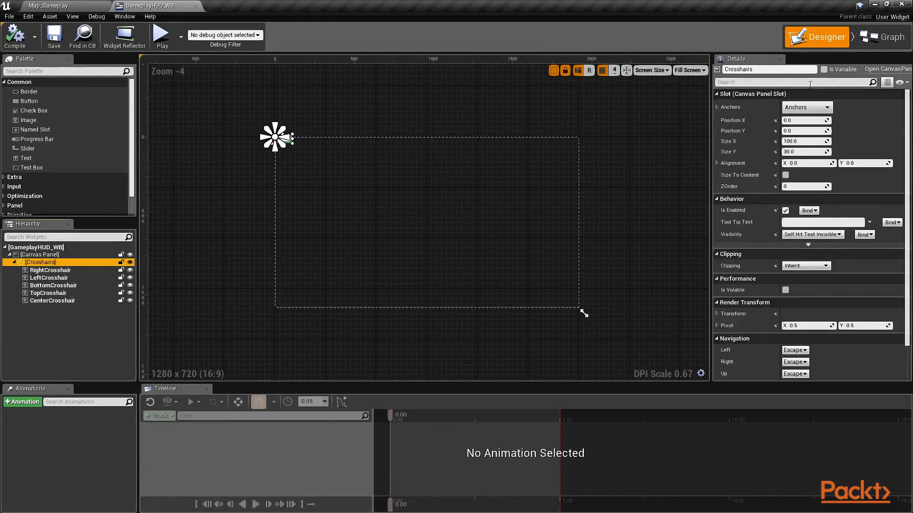
click(818, 107)
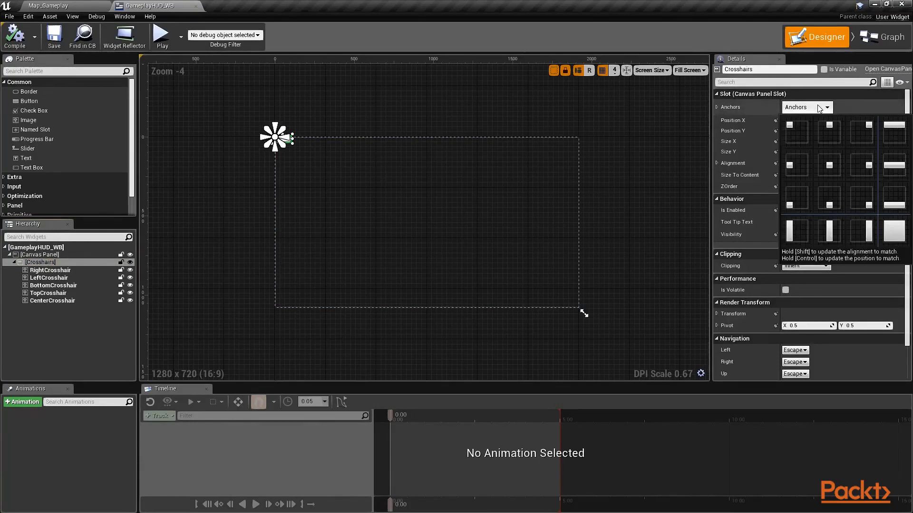
click(833, 164)
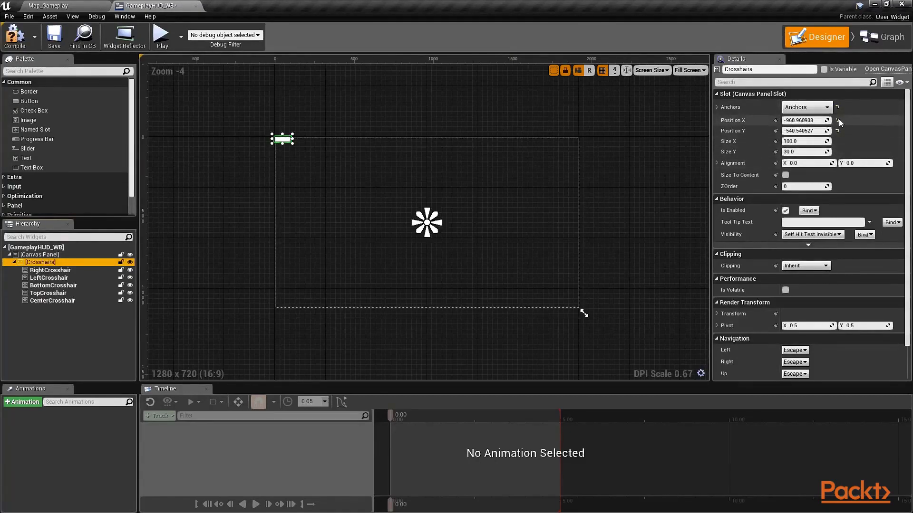
click(838, 120)
click(837, 131)
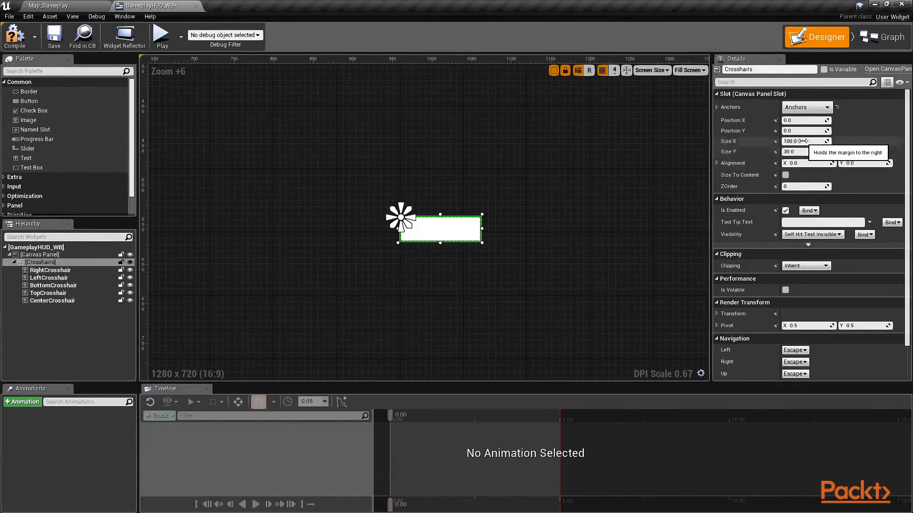
Step: Set the Crosshairs panel's size to 75 in both X and Y
click(808, 141)
text(75)
key(Tab)
text(75)
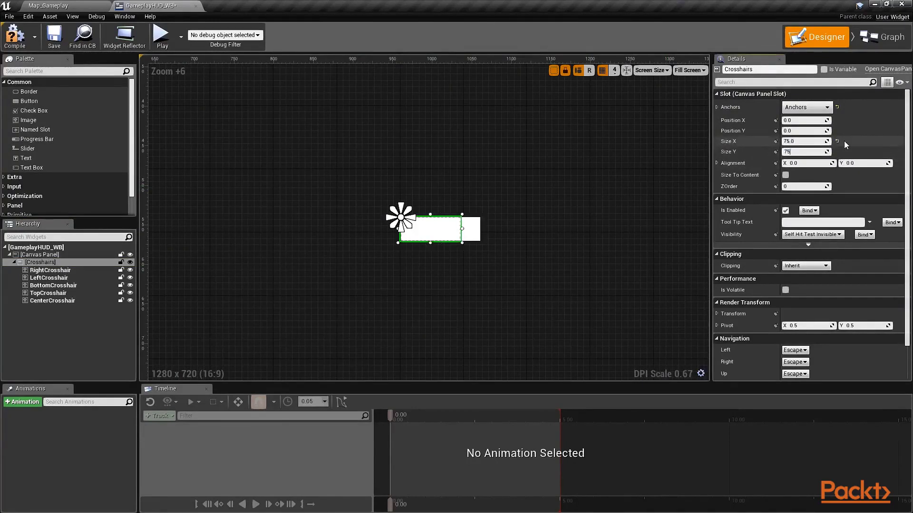
key(Return)
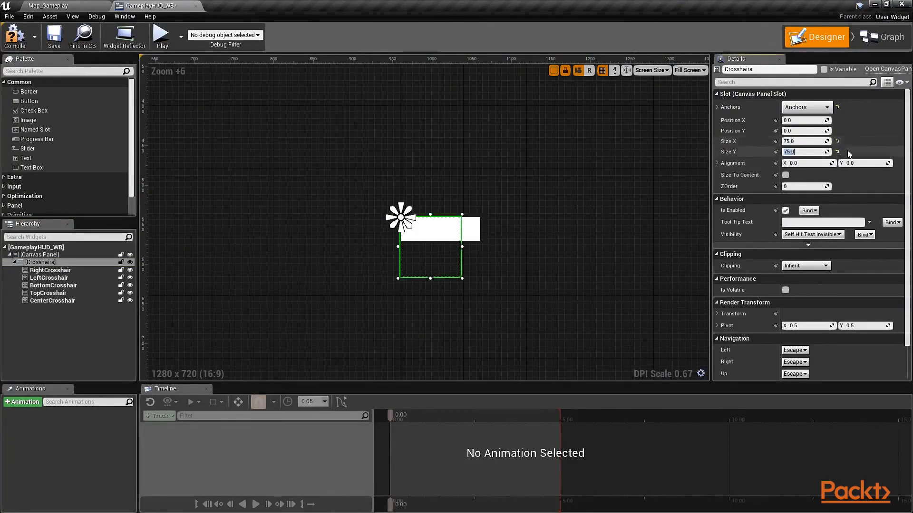
Step: Set the Crosshairs panel's alignment to 0.5 in both X and Y
text(0.5)
key(Tab)
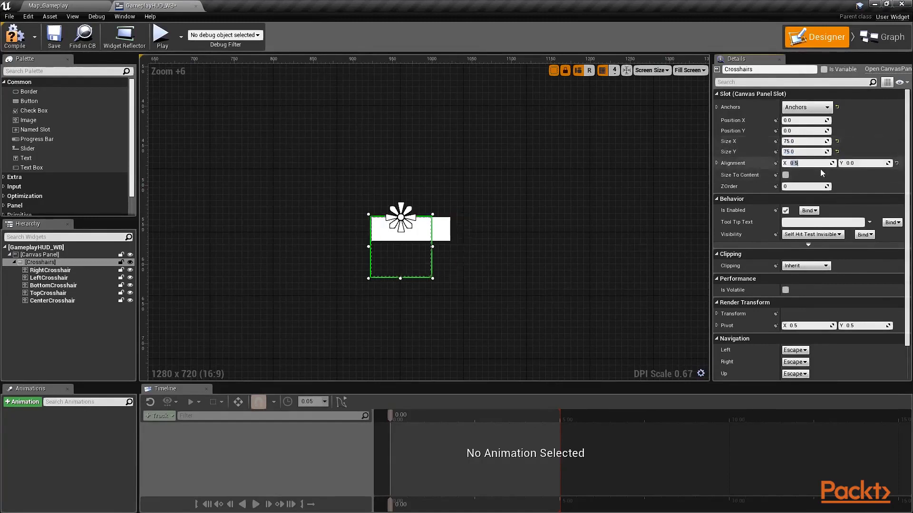
text(0.5)
key(Return)
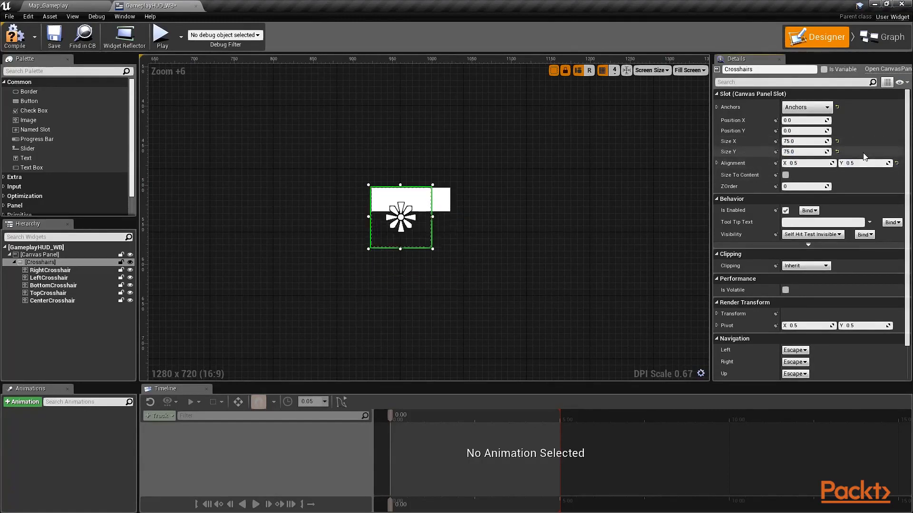
Step: Anchor the CenterCrosshair image to the centre of its parent panel and reset its X and Y position to 0
click(67, 302)
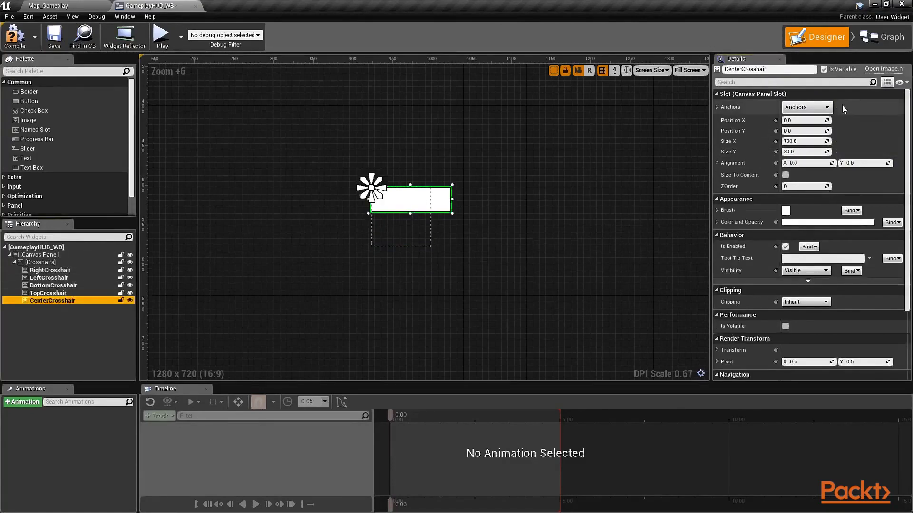
click(827, 107)
click(828, 165)
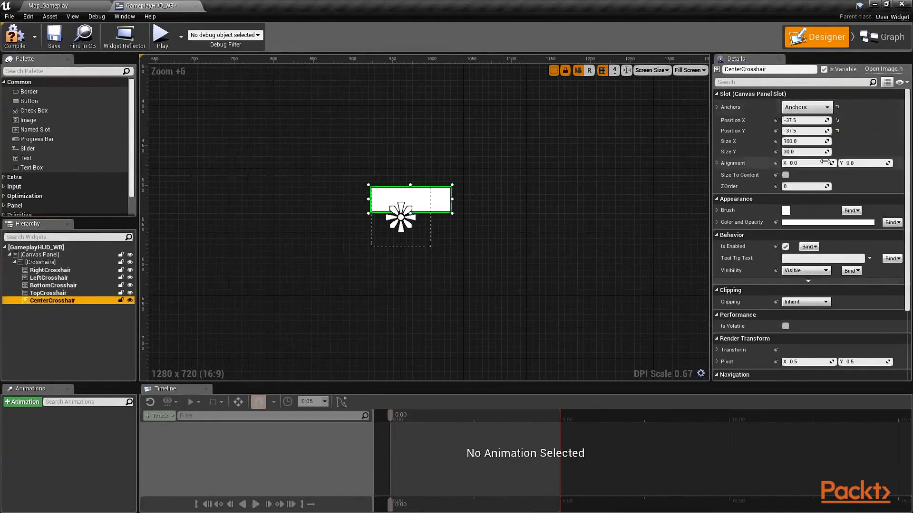
click(837, 120)
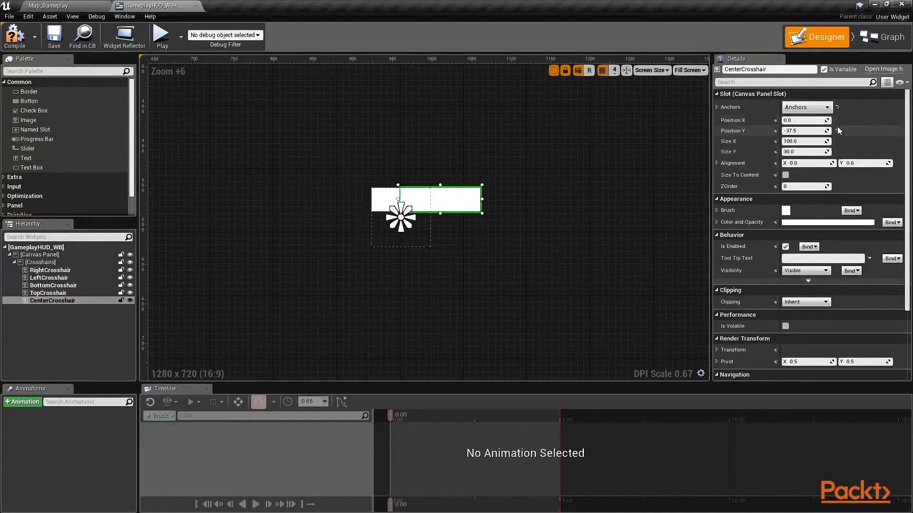
click(837, 130)
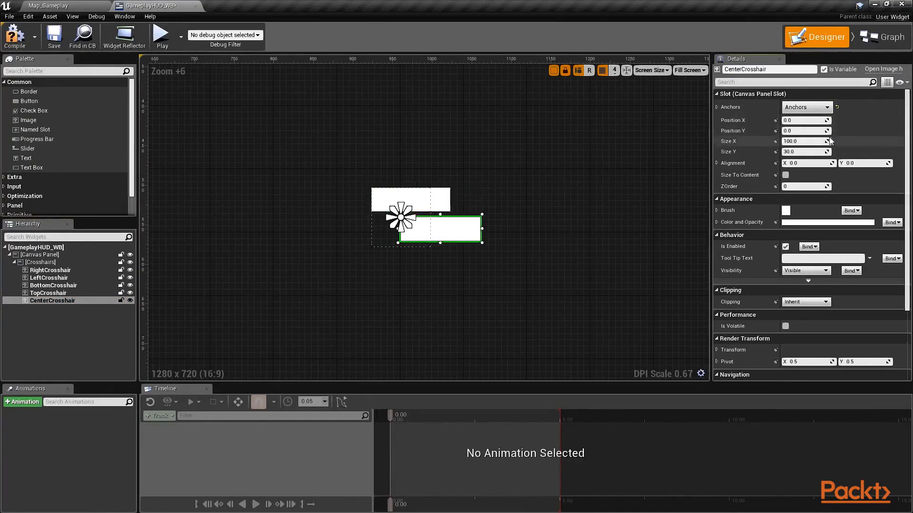
Step: Set the CenterCrosshair image's size to 2.5 in both X and Y
click(828, 141)
text(2.5)
key(Tab)
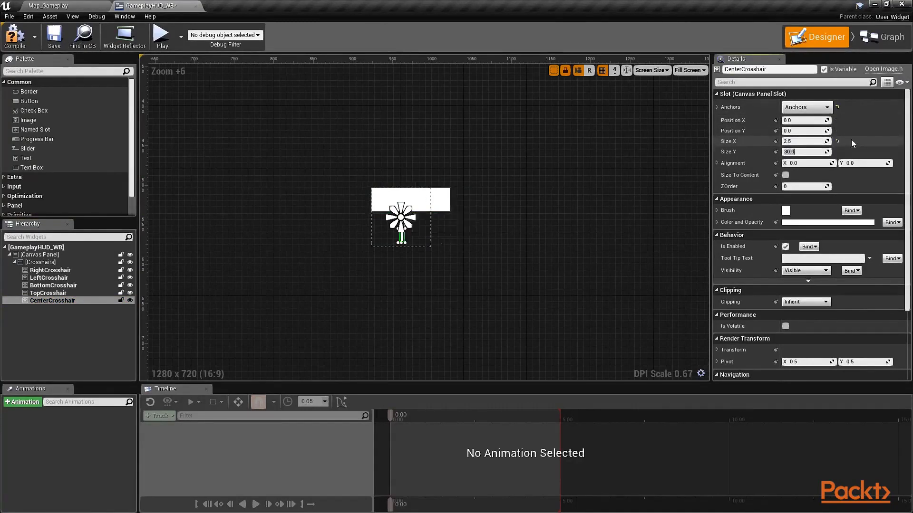
text(2.5)
key(Return)
Step: Set the CenterCrosshair image's alignment to 0.5 in both X and Y
click(826, 164)
text(0.5)
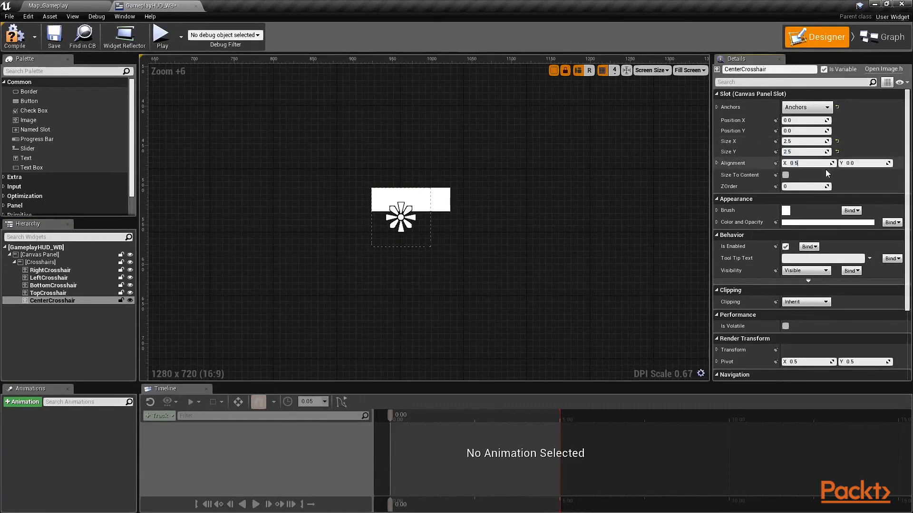
key(Tab)
text(0.5)
Step: Anchor the TopCrosshair image to the top centre of its parent panel and reset its X position to 0
scroll(376, 212, up, 4)
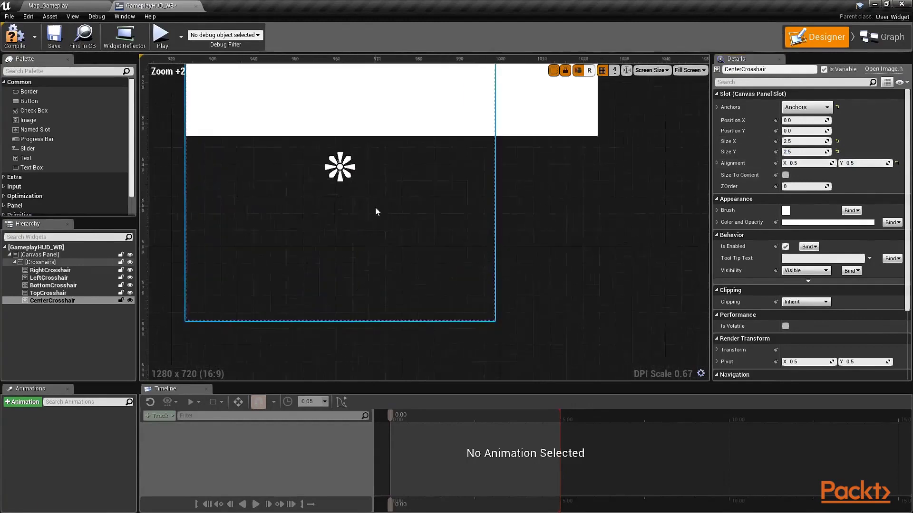
scroll(376, 212, down, 1)
click(48, 293)
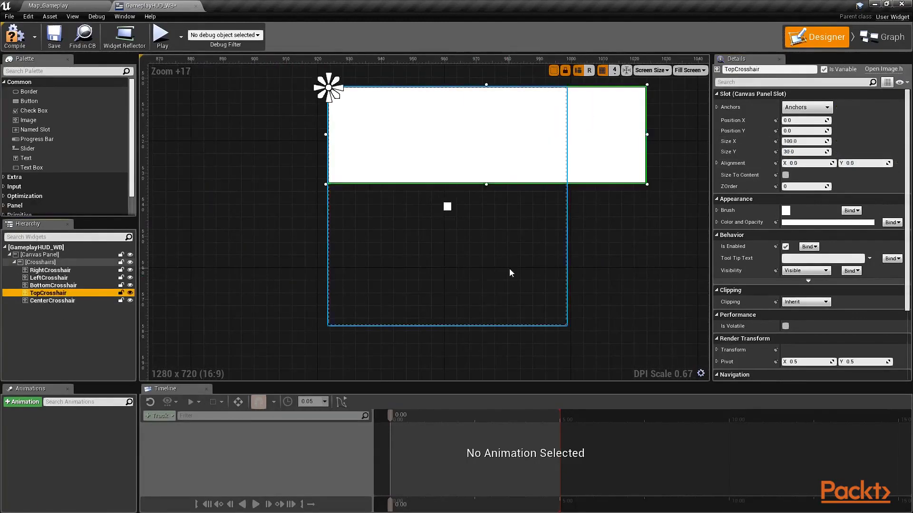
click(805, 108)
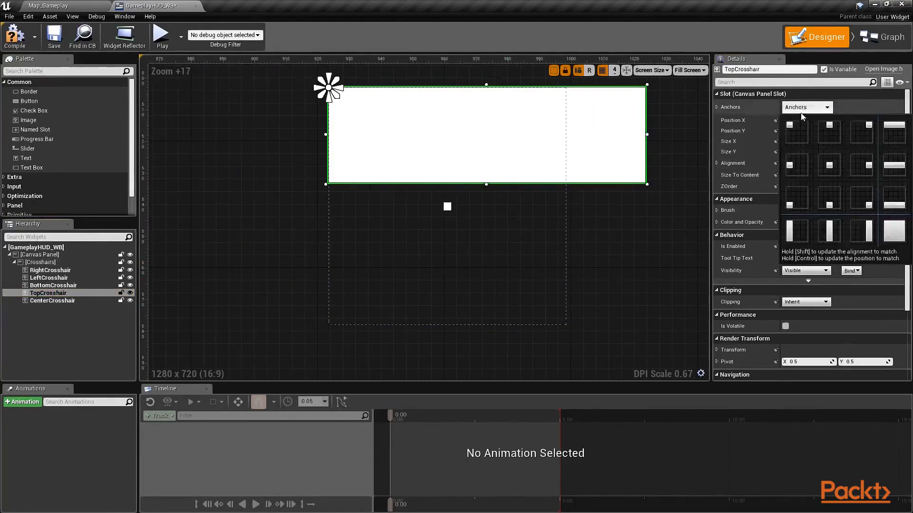
click(829, 128)
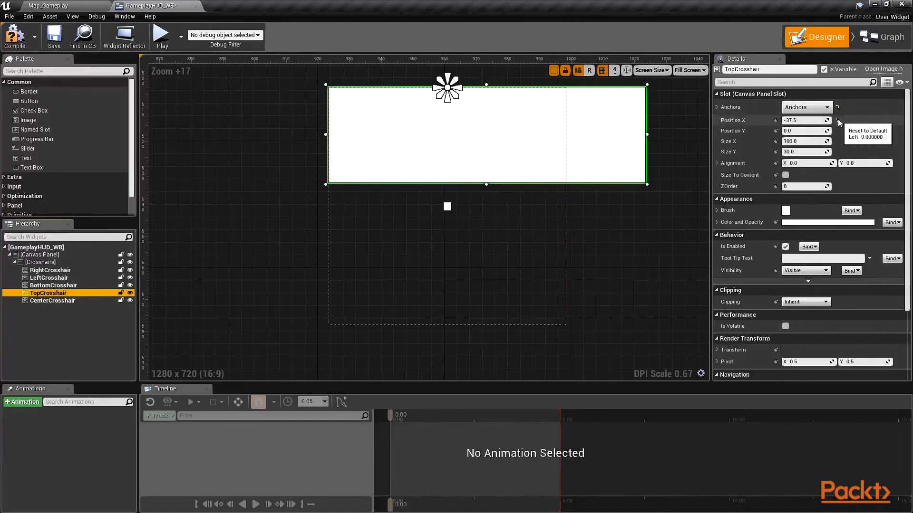
click(838, 119)
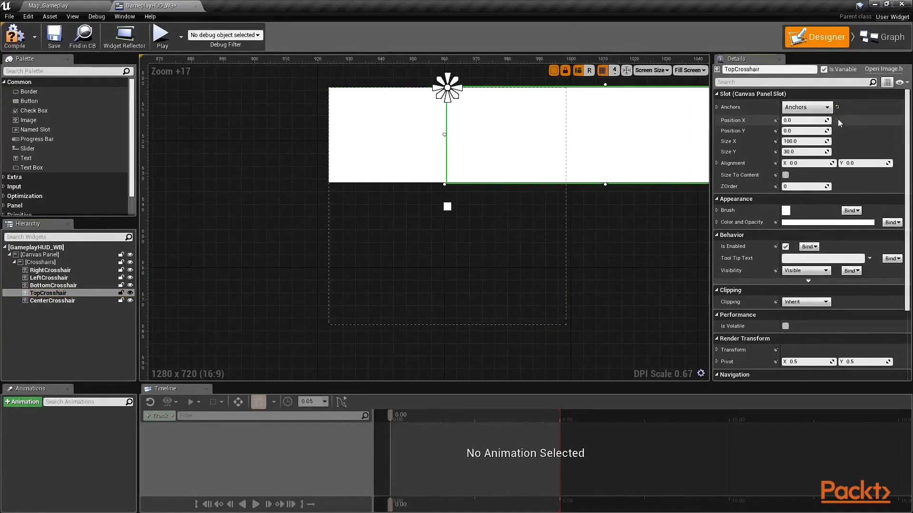
Step: Set the TopCrosshair image's size to 2.5 in X and 25 in Y
click(803, 141)
text(2.5)
key(Tab)
text(2.5)
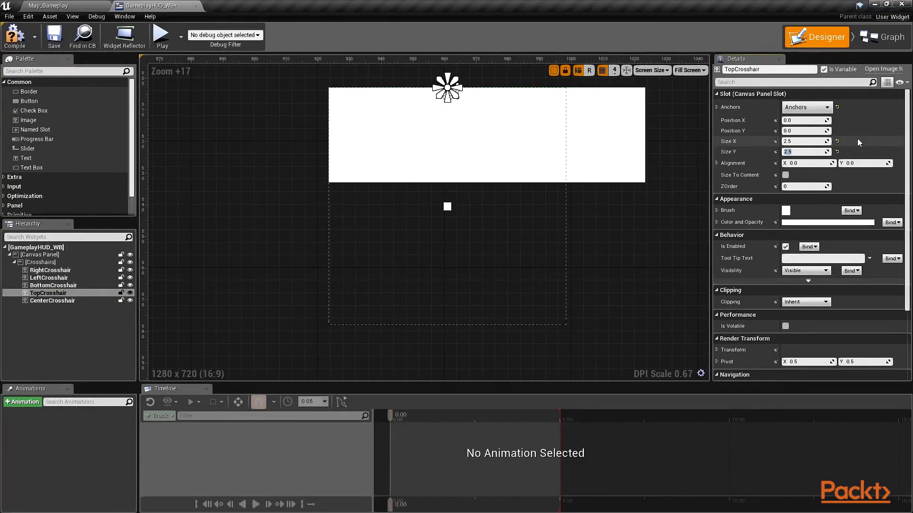
text(25)
key(Return)
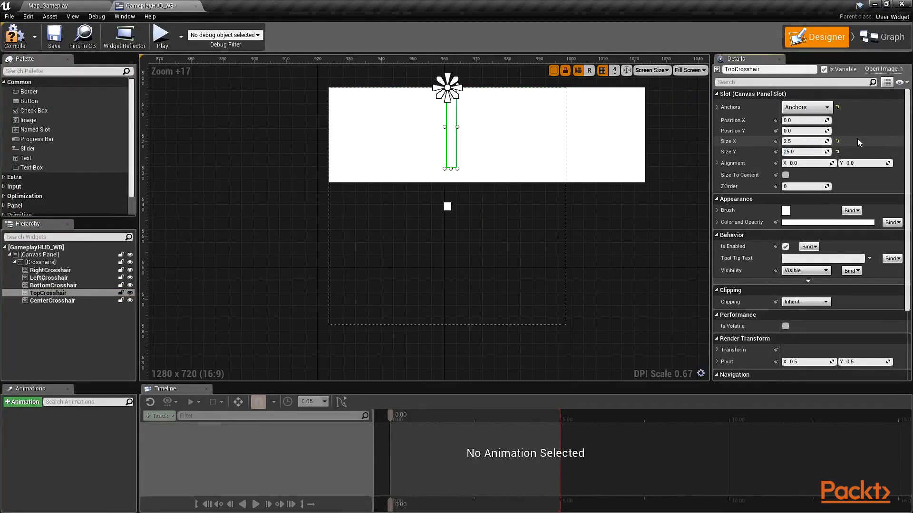
Step: Set the TopCrosshair image's alignment to 0.5 in X and 0 in Y
click(816, 164)
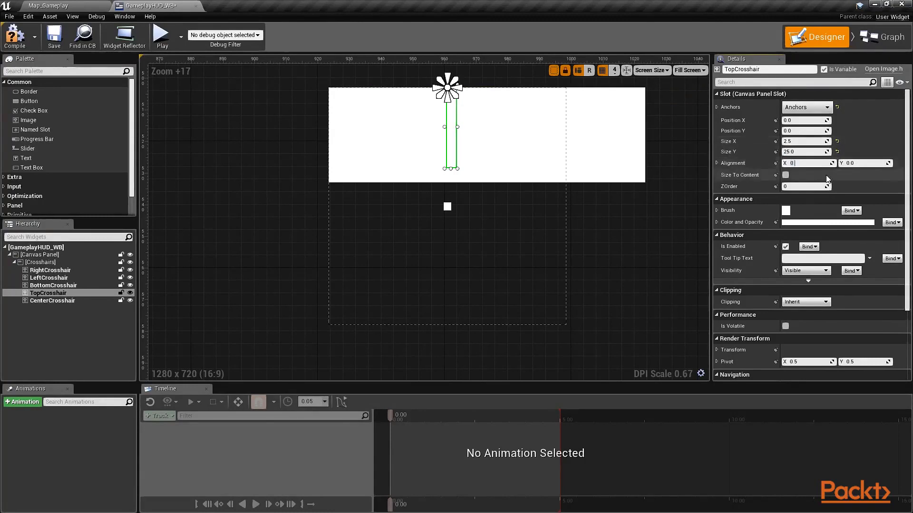
click(861, 164)
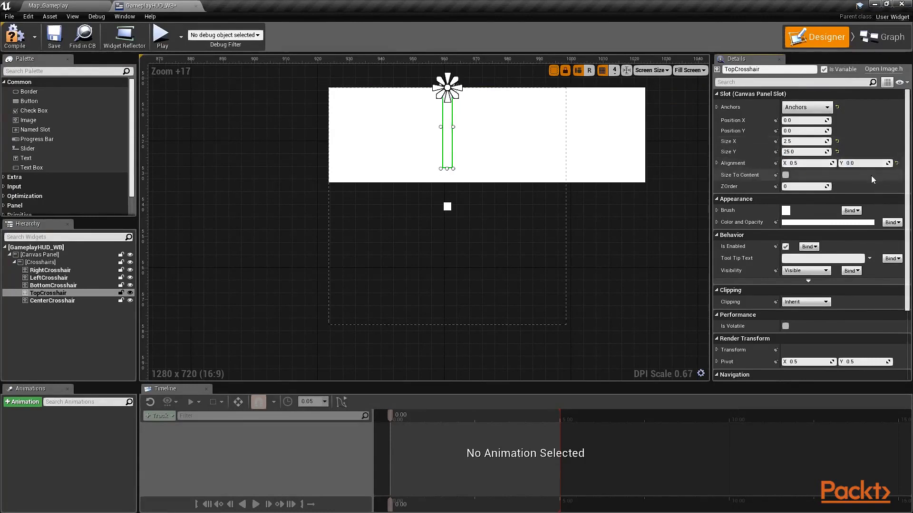
key(Return)
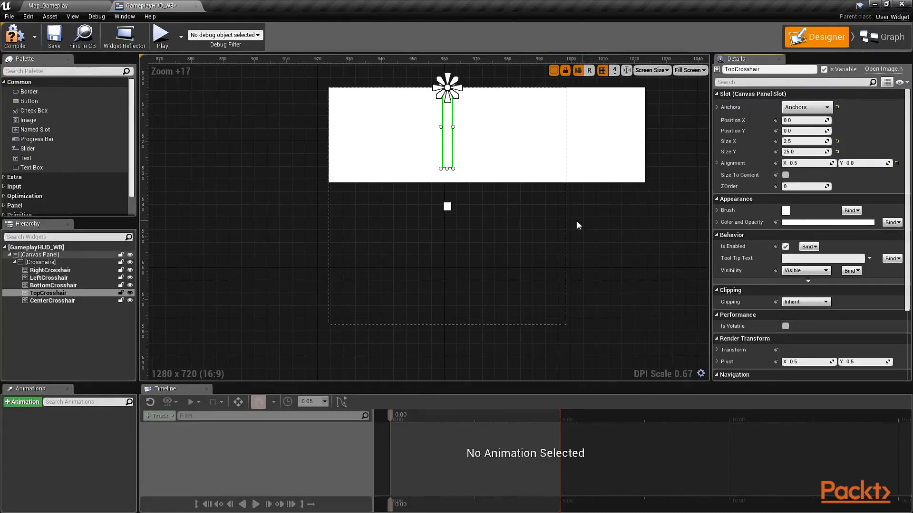
Step: Anchor the BottomCrosshair image to the bottom centre of its parent panel and reset its X and Y position to 0
click(53, 285)
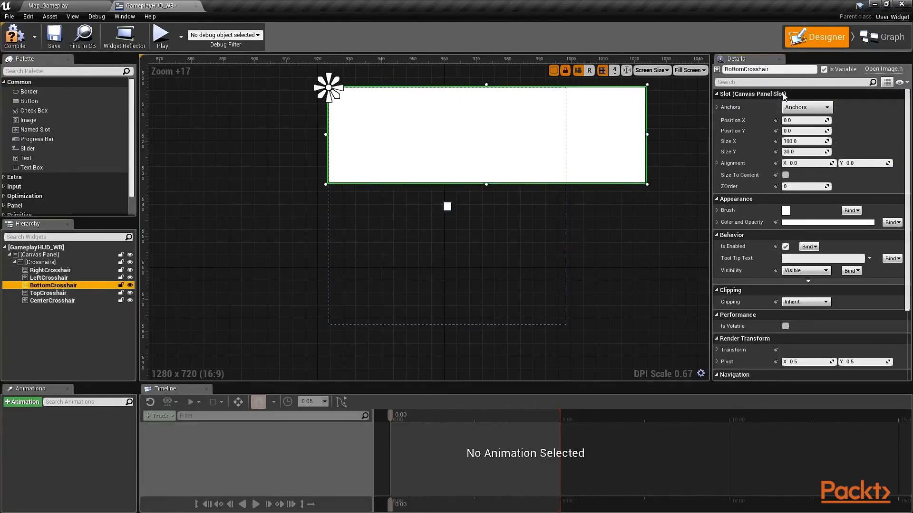
click(807, 107)
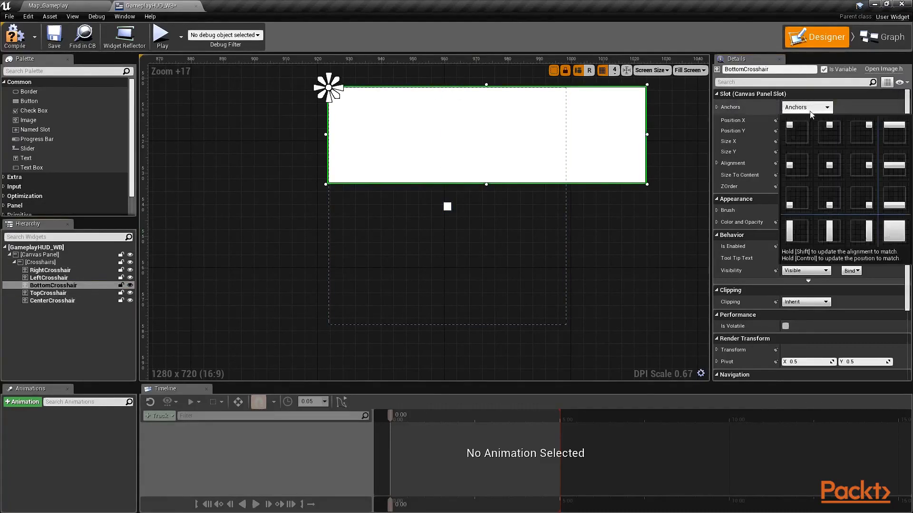
click(829, 206)
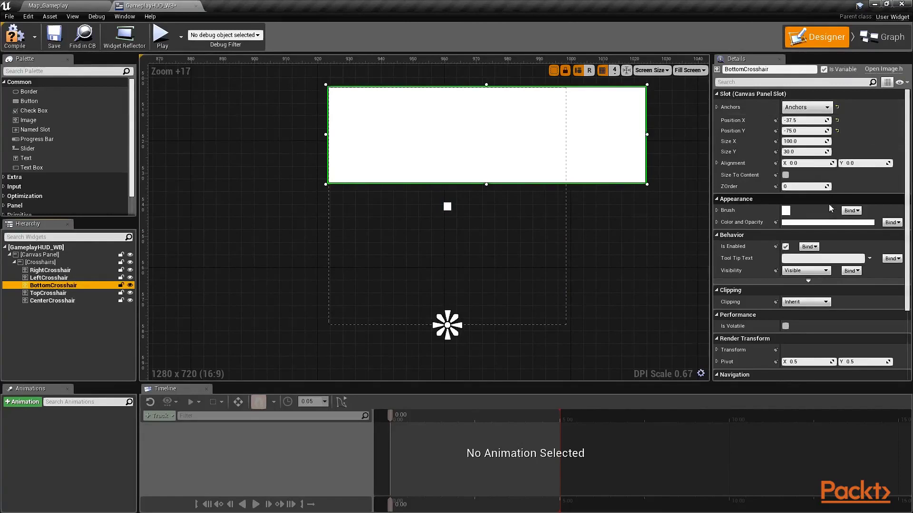
click(837, 121)
click(837, 130)
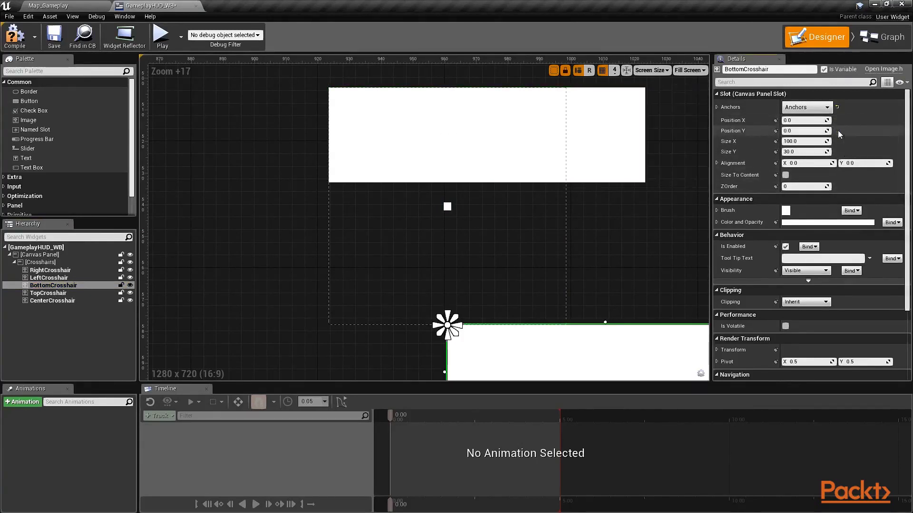
Step: Set the BottomCrosshair image's size to 2.5 in X and 25 in Y
click(805, 141)
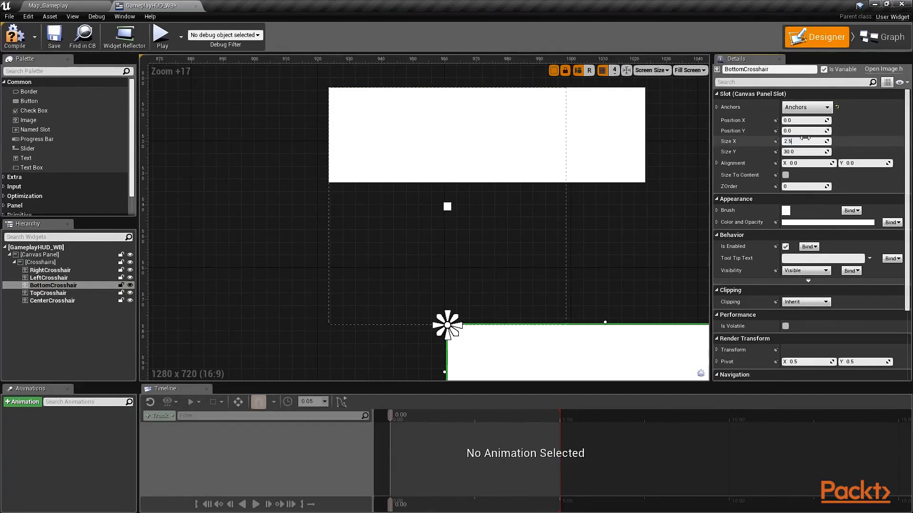
text(2.5)
key(Return)
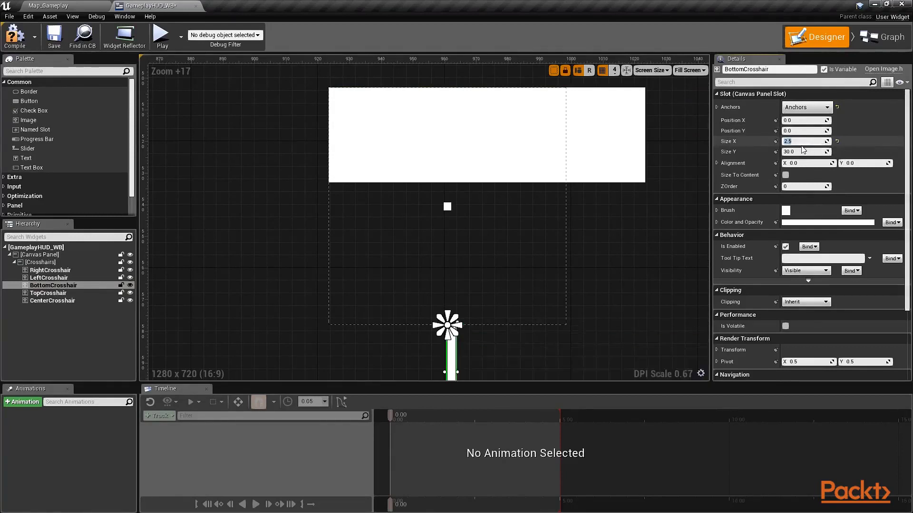
click(800, 152)
text(25)
key(Return)
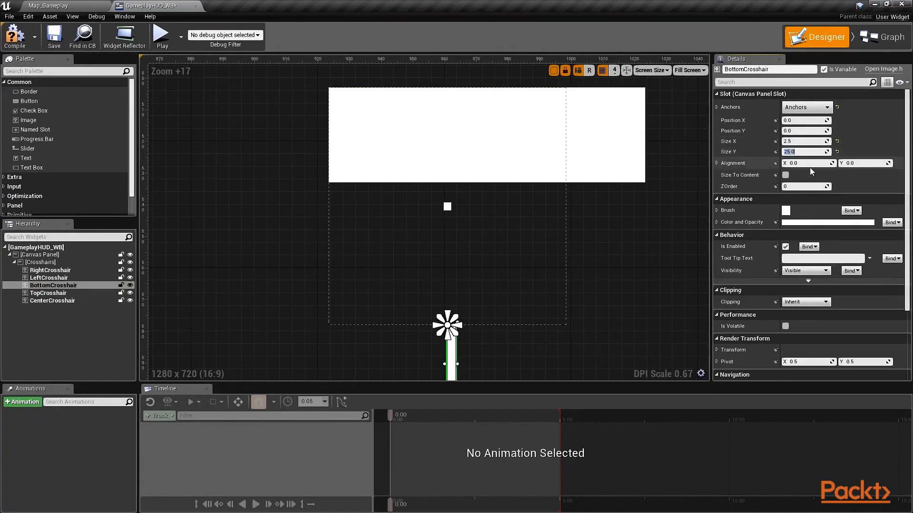
Step: Set the BottomCrosshair image's alignment to 0.5 in X and 1 in Y
click(809, 163)
text(0.5)
key(Return)
click(861, 162)
text(1)
key(Return)
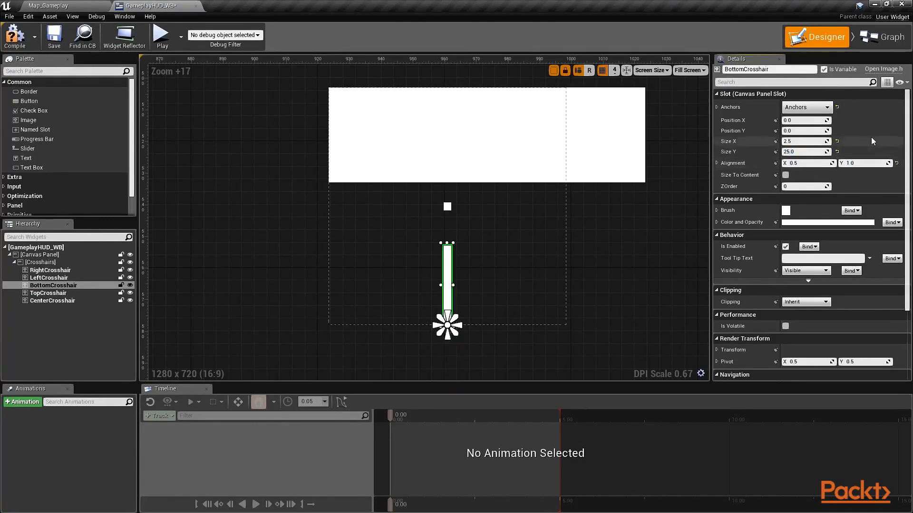
Step: Anchor the LeftCrosshair image to the centre left of its parent panel and reset its Y position to 0
click(58, 279)
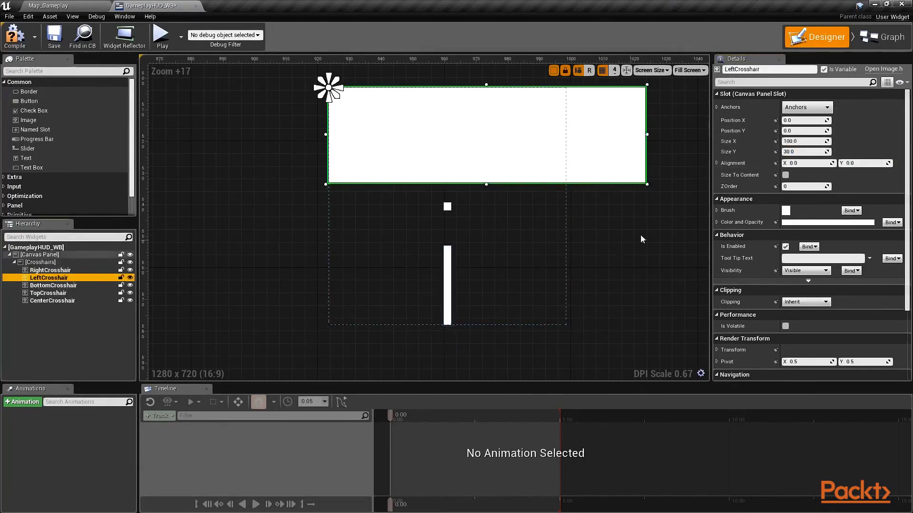
click(807, 107)
click(794, 166)
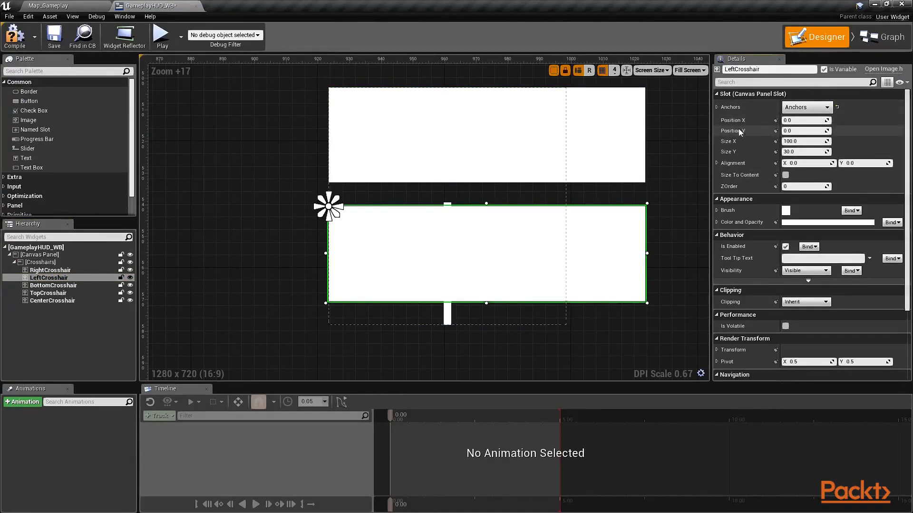
Step: Set the LeftCrosshair image's size to 25 in X and 2.5 in Y
click(817, 141)
text(25)
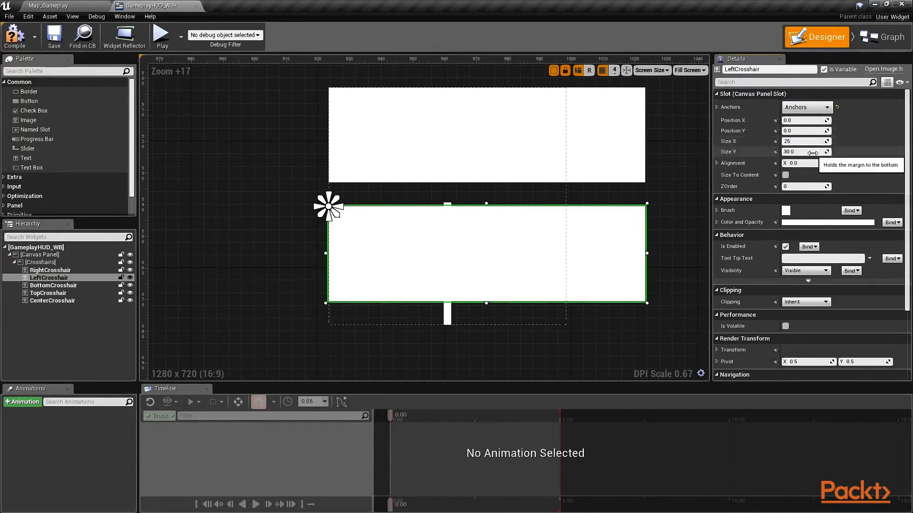
click(813, 152)
text(2.5)
key(Return)
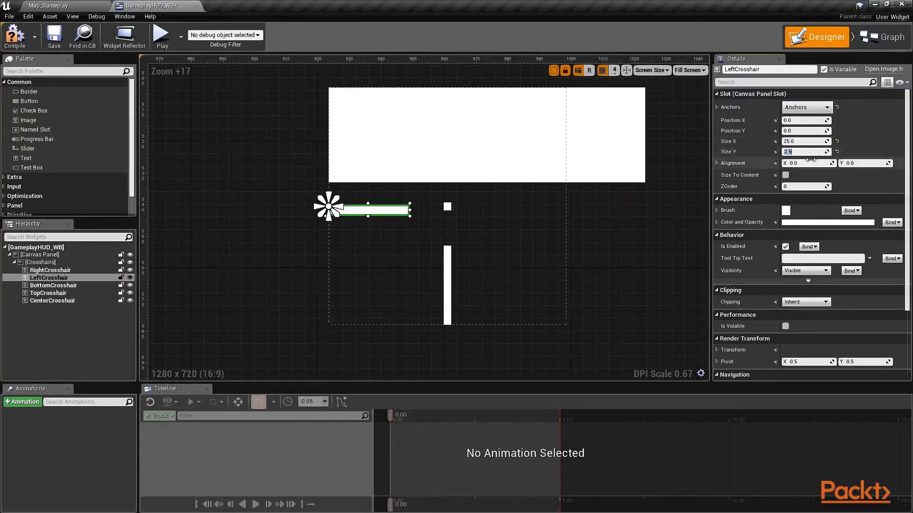
Step: Set the LeftCrosshair image's Y alignment to 0.5
click(870, 163)
text(0.5)
key(Return)
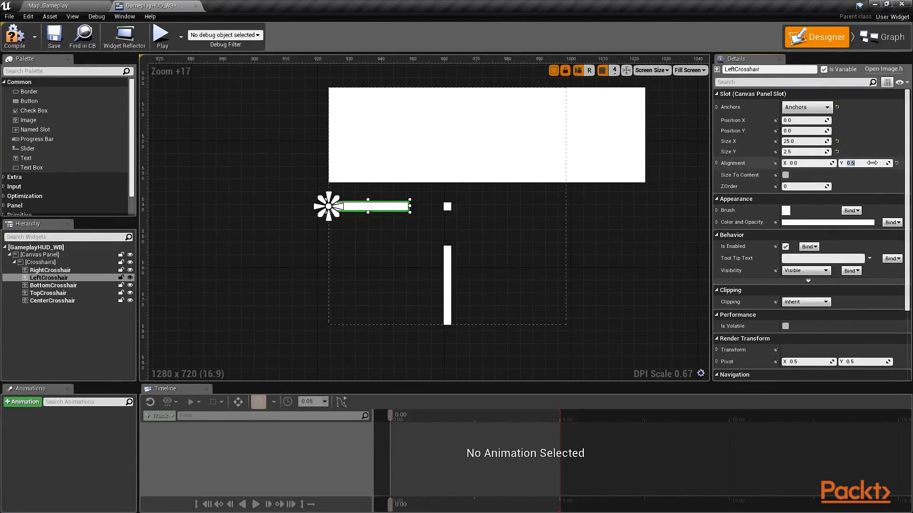
Step: Anchor the RightCrosshair image to the centre right of its parent panel and reset its X and Y position to 0
click(50, 270)
click(807, 106)
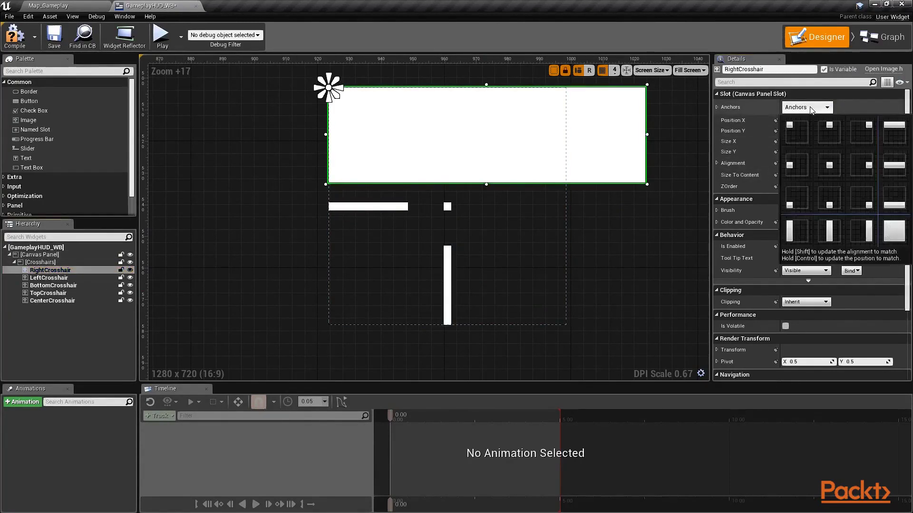
click(835, 163)
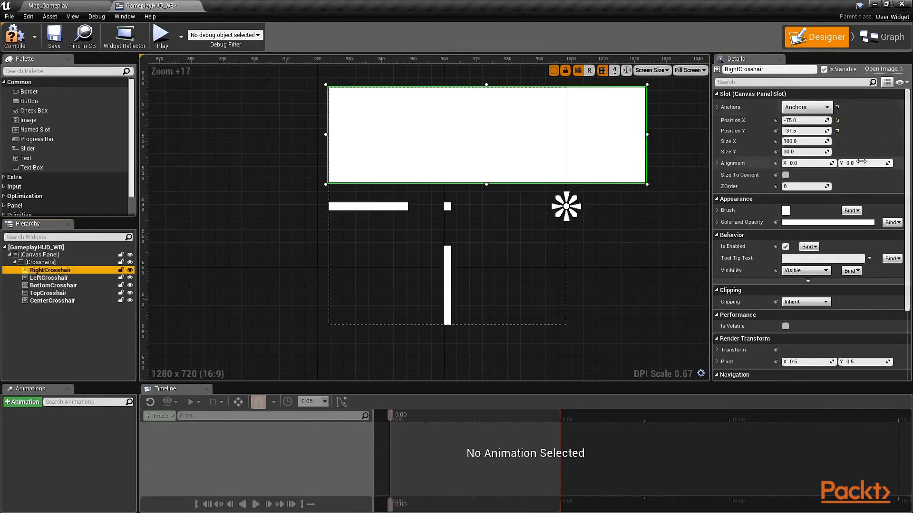
click(837, 121)
click(837, 130)
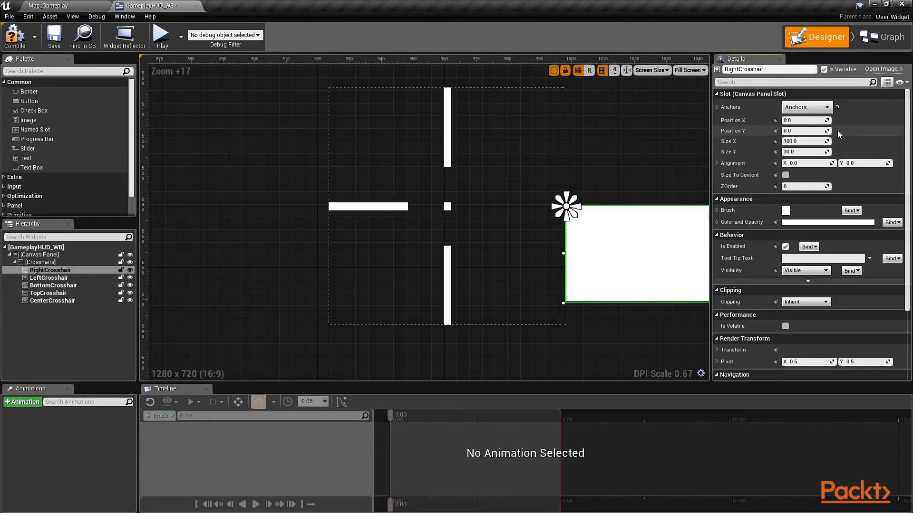
Step: Set the RightCrosshair image's size to 25 in X and 2.5 in Y
click(808, 141)
text(25)
key(Tab)
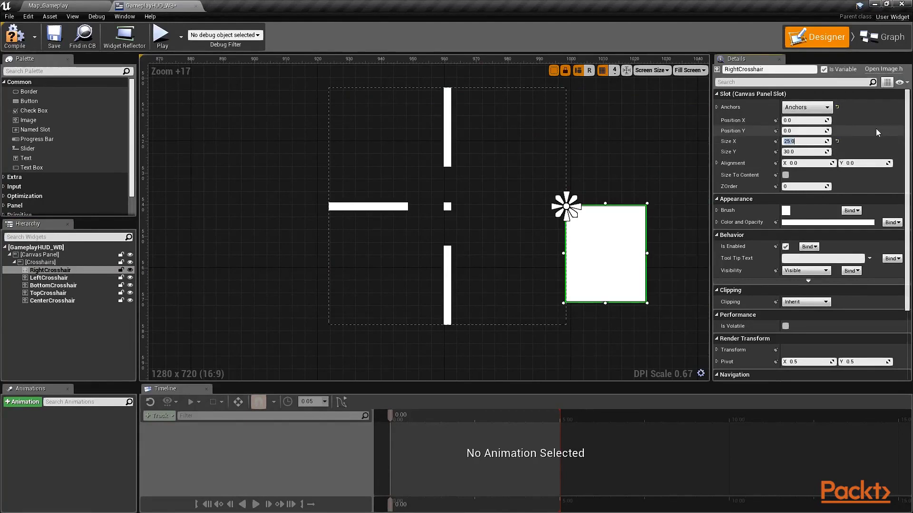
text(2.5)
key(Return)
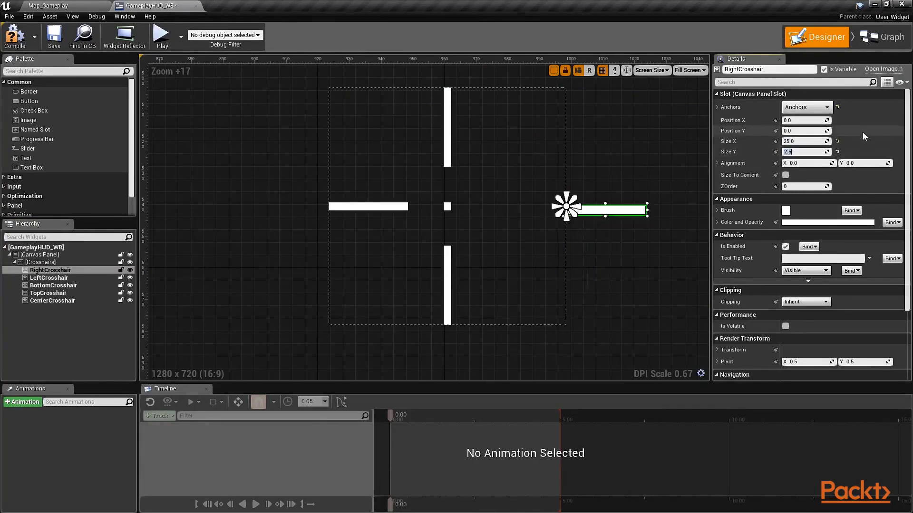
Step: Set the RightCrosshair image's alignment to 1 in X and 0.5 in Y
click(818, 163)
text(1)
key(Return)
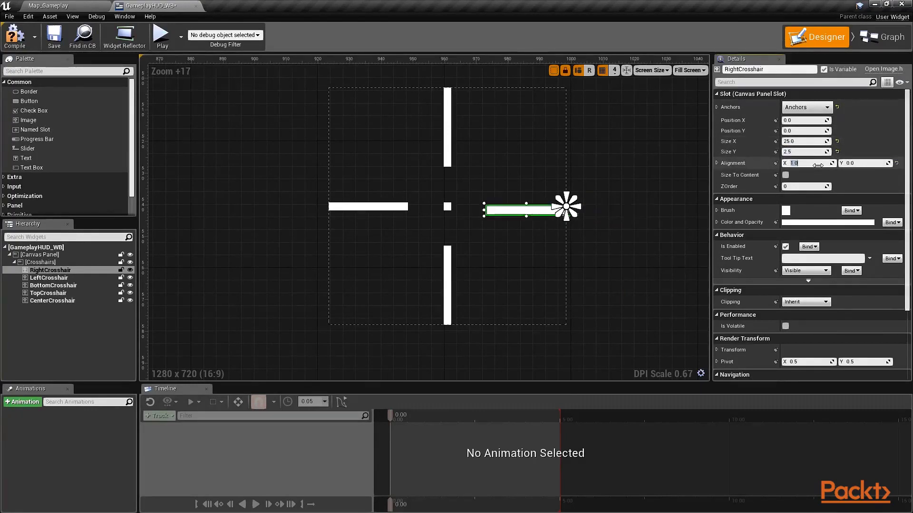
click(860, 163)
text(0.5)
key(Return)
Step: Clear the widget selection and save the GameplayHUD_WB widget
click(659, 171)
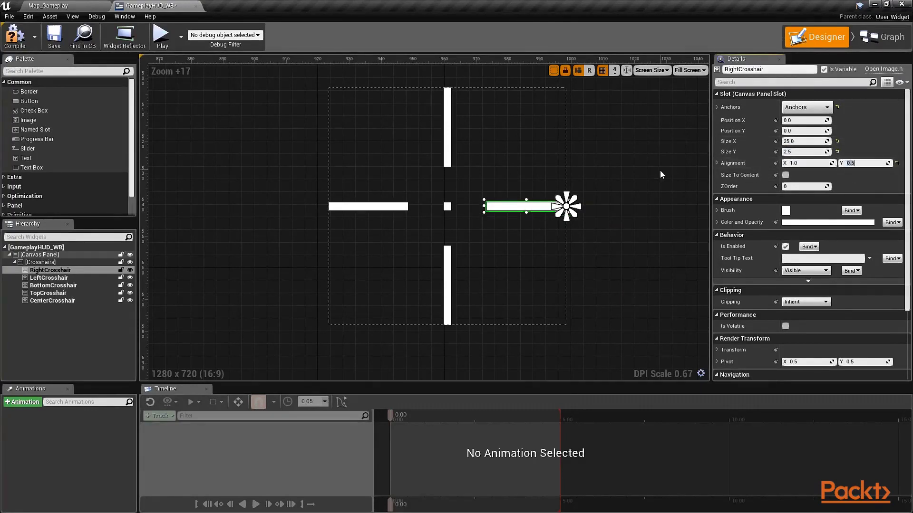
click(54, 35)
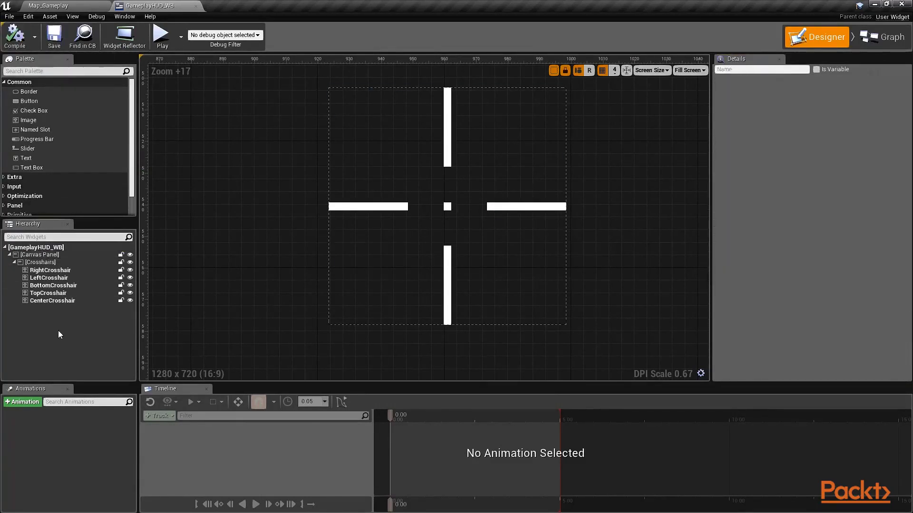
Step: Add a Border widget to the root Canvas Panel, collapse the Crosshairs group and select the new Border
drag(40, 90, 61, 255)
click(14, 262)
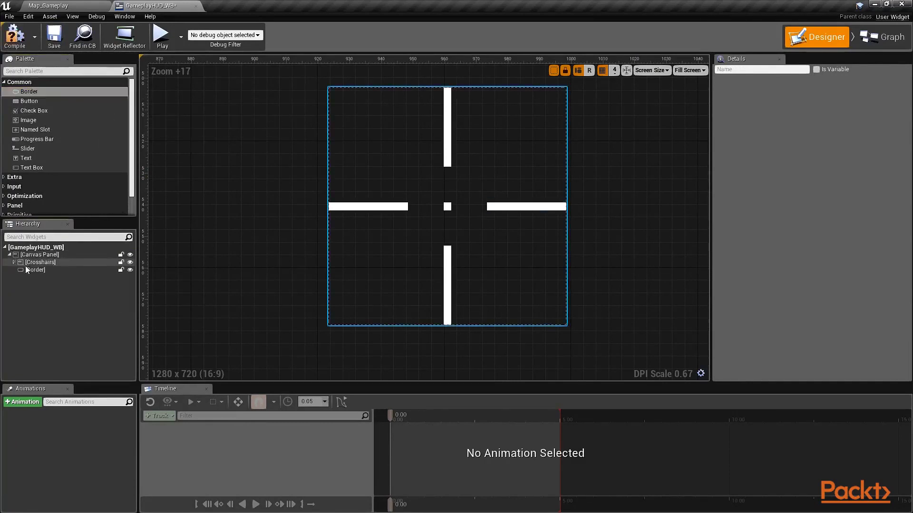
click(33, 269)
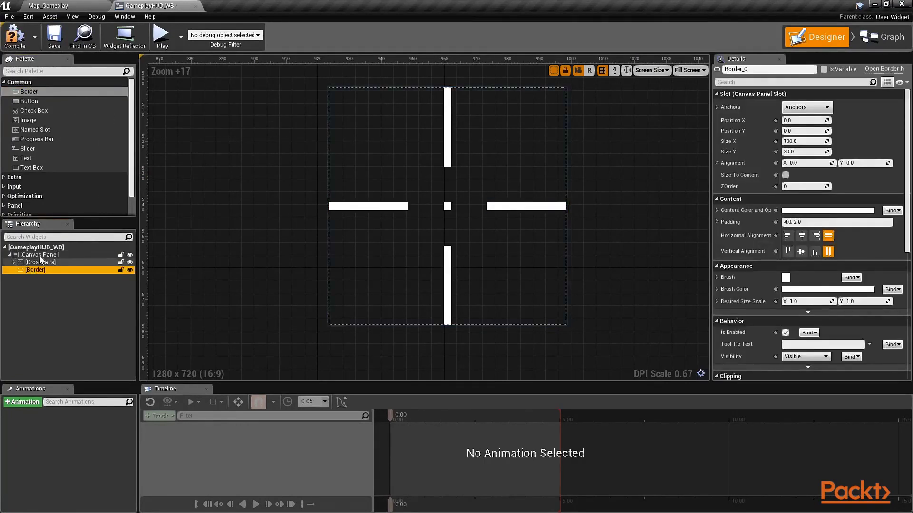
Step: Search the available widgets for "vertical", add a Vertical Box inside the Border and clear the search
click(47, 71)
text(vertical)
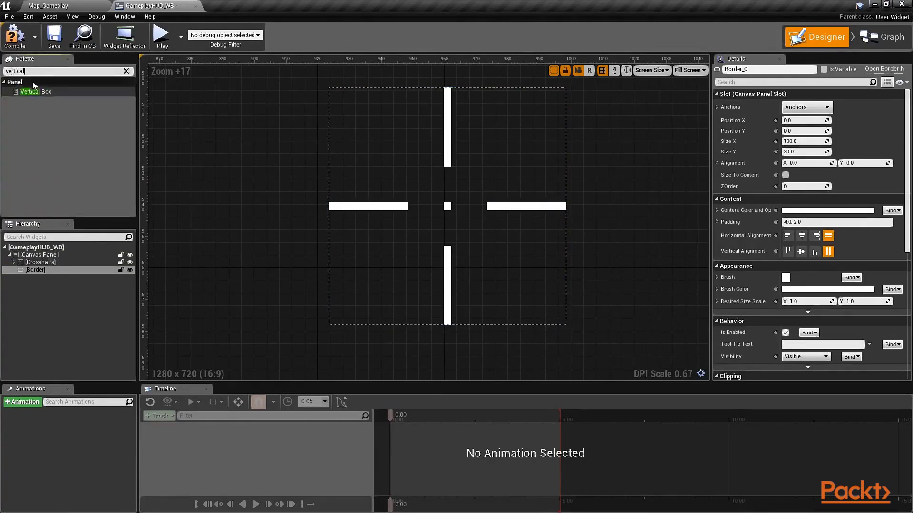
drag(36, 91, 35, 272)
click(127, 71)
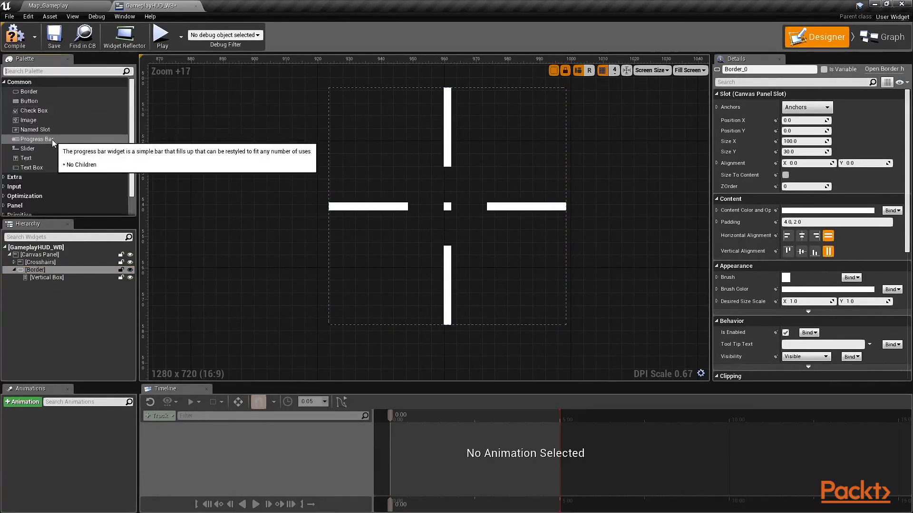
Step: Add a Progress Bar and a Text widget inside the Border's Vertical Box
drag(53, 143, 64, 279)
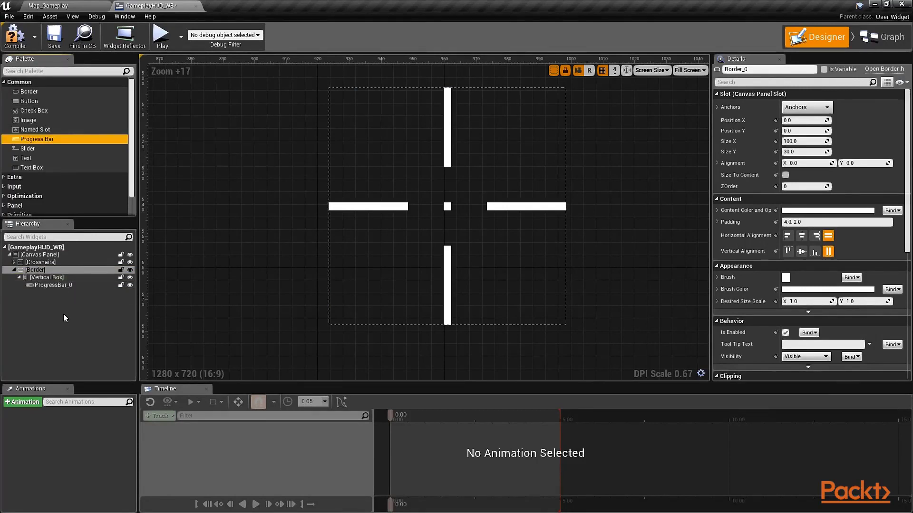
drag(29, 157, 67, 280)
Step: Anchor the Border to the canvas's top-right corner and set its position to X -650 and Y 100
scroll(314, 199, down, 19)
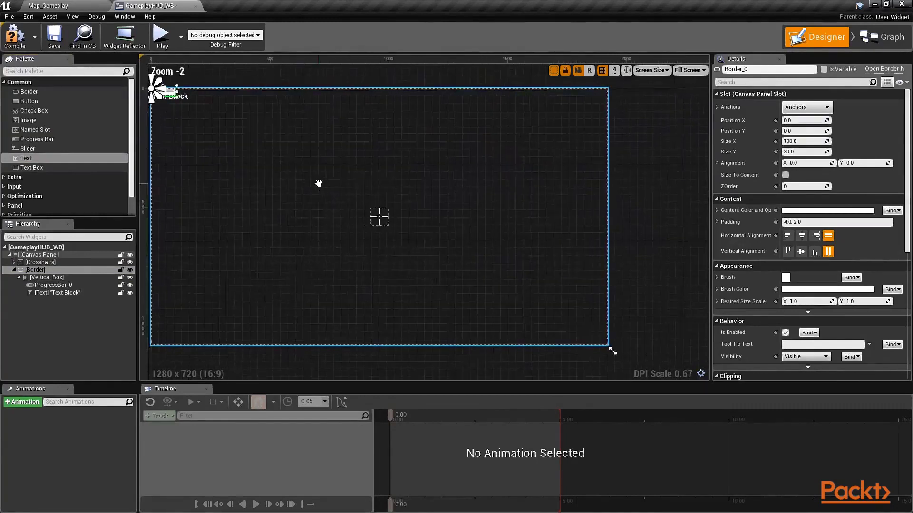
right_drag(318, 184, 319, 179)
click(48, 270)
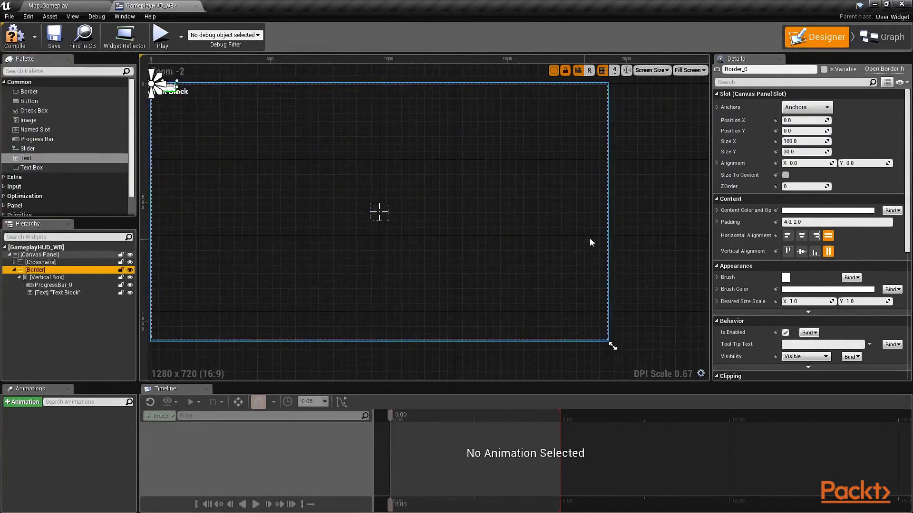
click(814, 108)
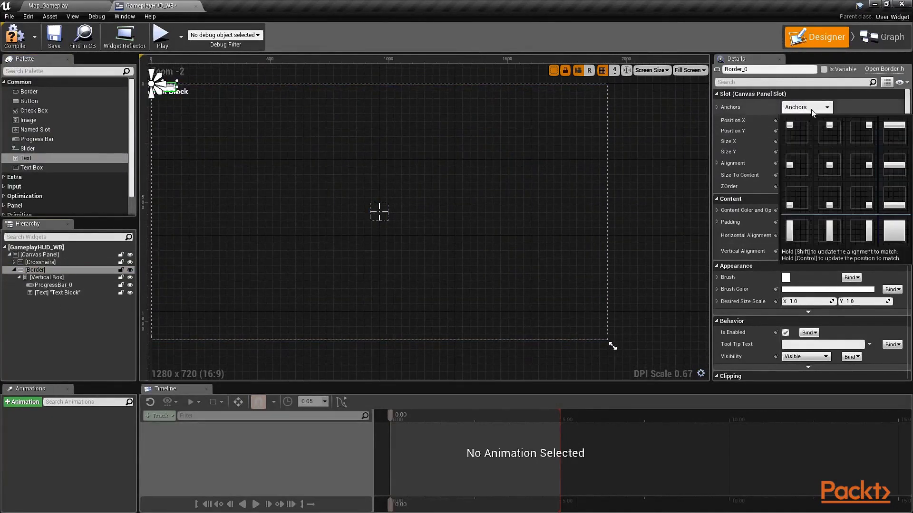
click(862, 126)
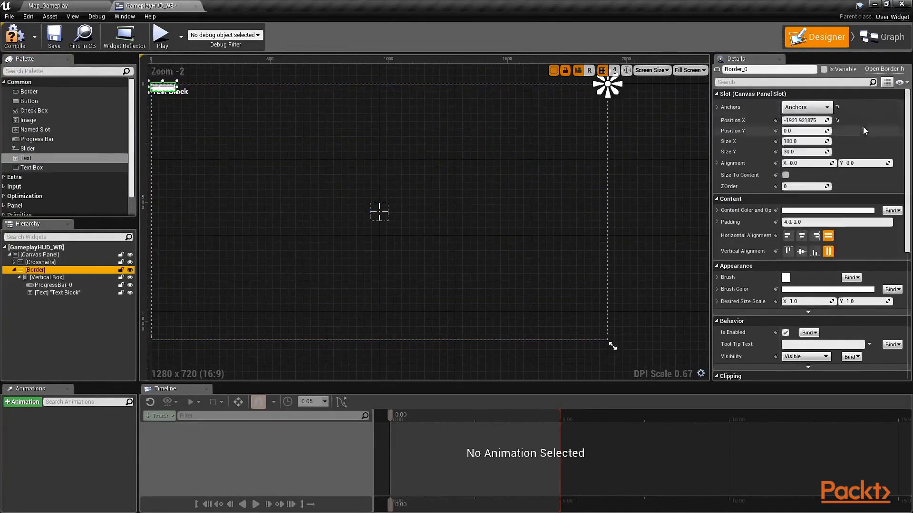
click(803, 120)
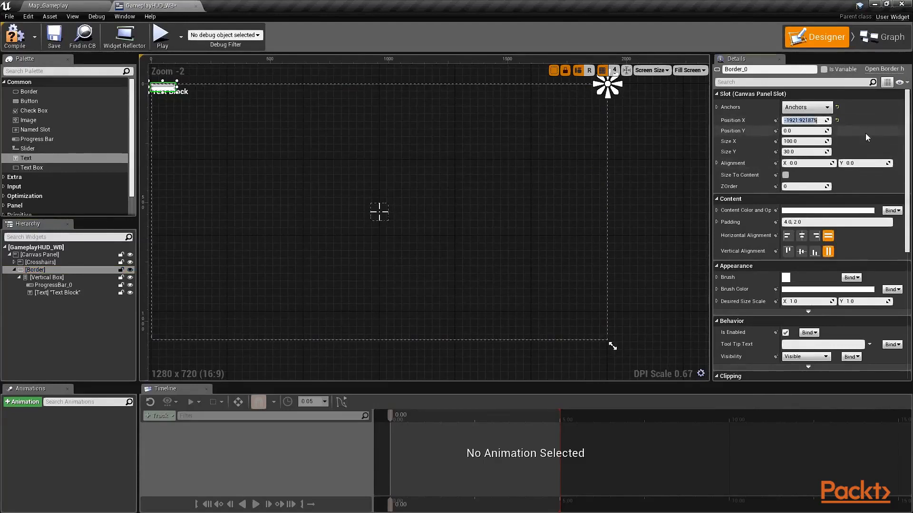
text(-650)
click(815, 132)
text(100)
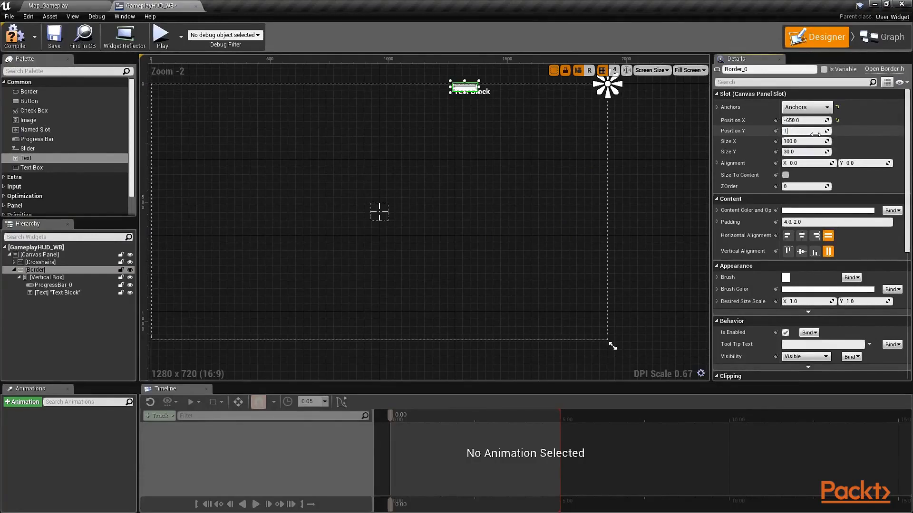
key(Return)
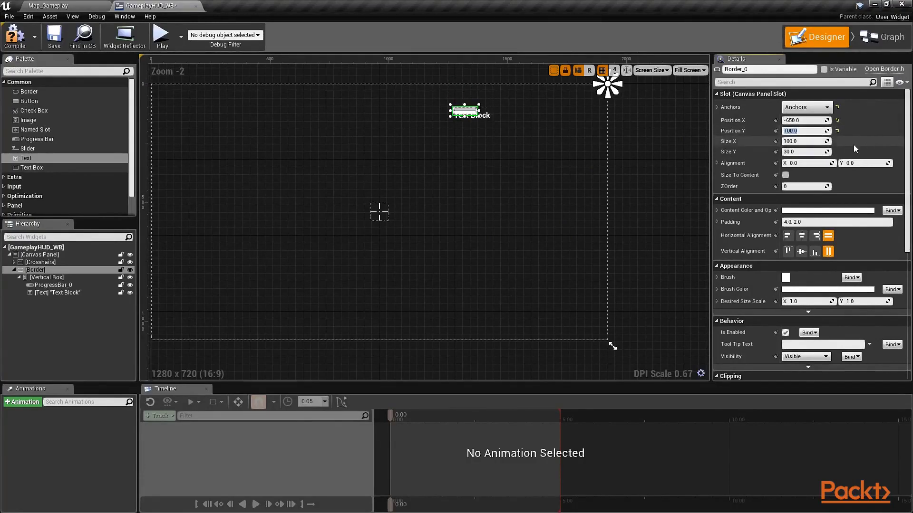
Step: Set the Border's size to 500 in X and 150 in Y
click(792, 142)
text(500)
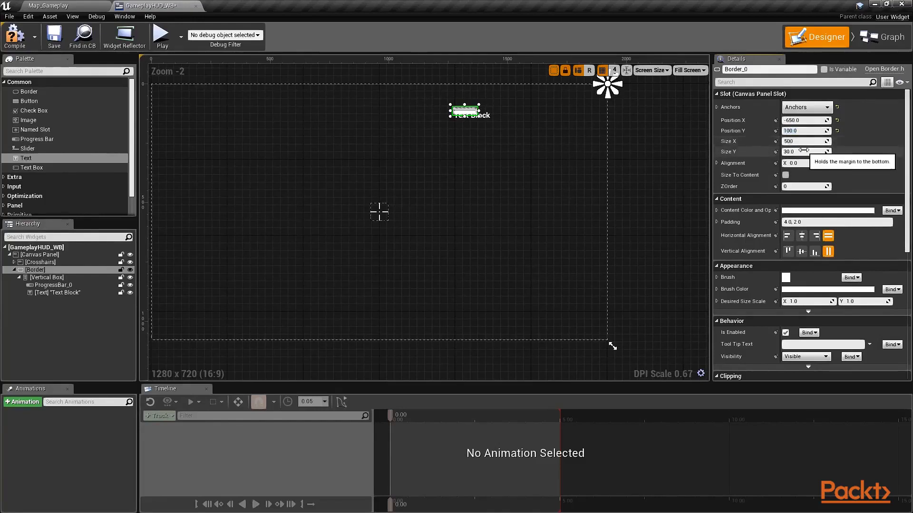
key(Return)
click(804, 150)
text(150)
key(Return)
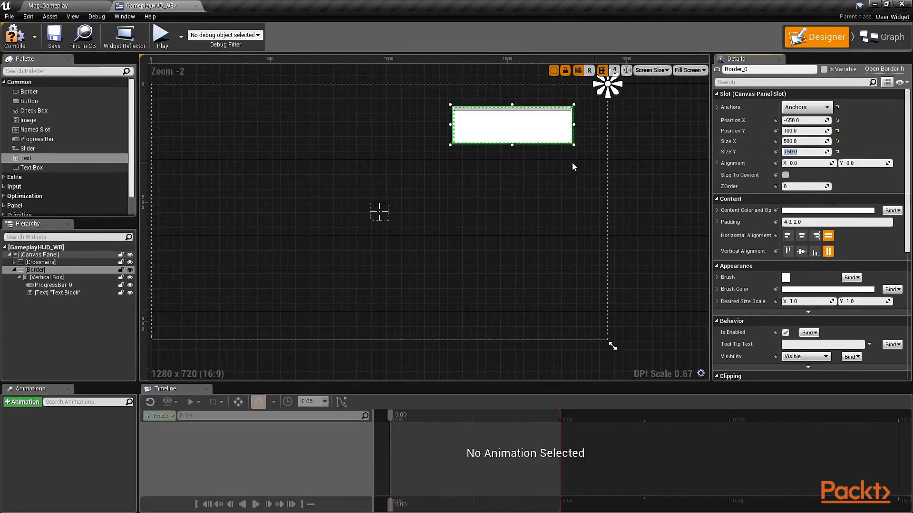
Step: Set the progress bar's slot size to Fill and its bar fill type to Right to Left
click(60, 285)
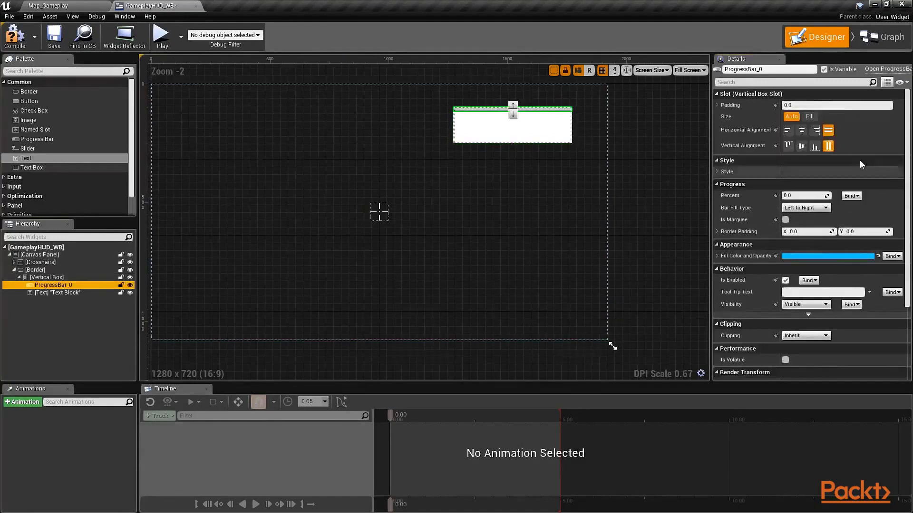
click(809, 116)
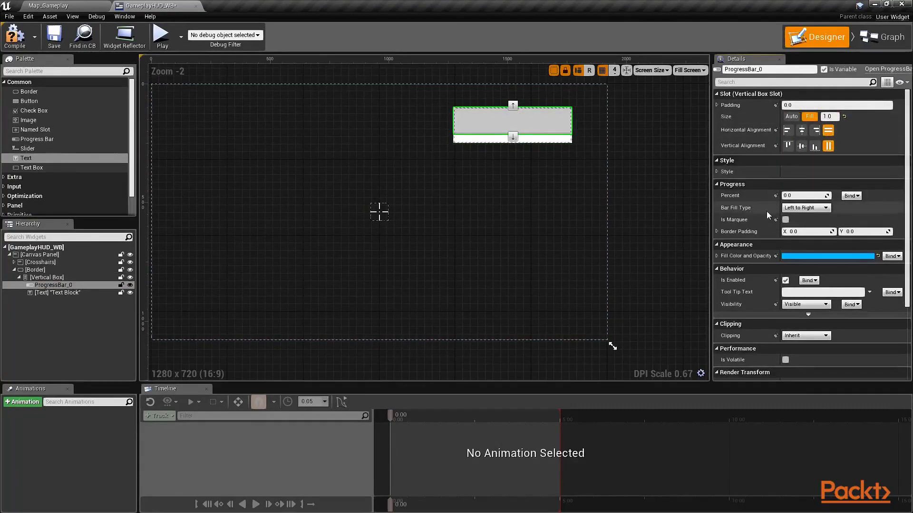
click(805, 207)
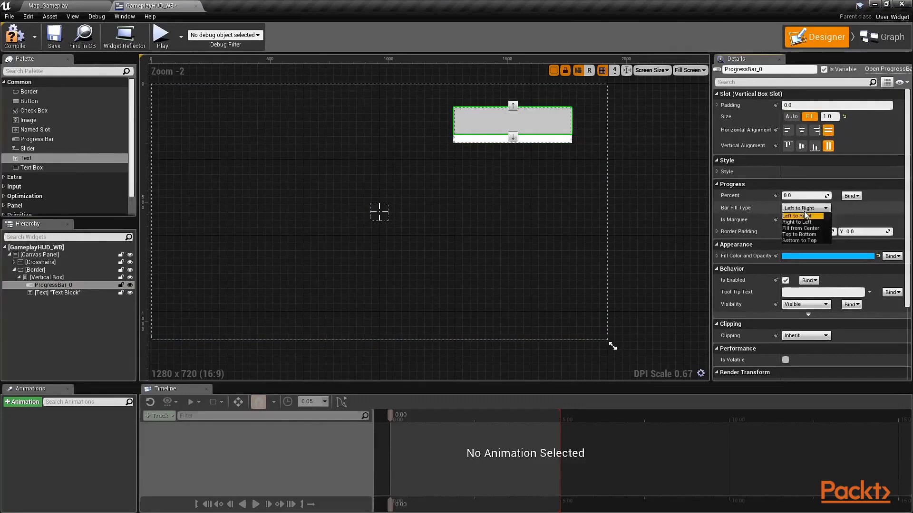
click(803, 221)
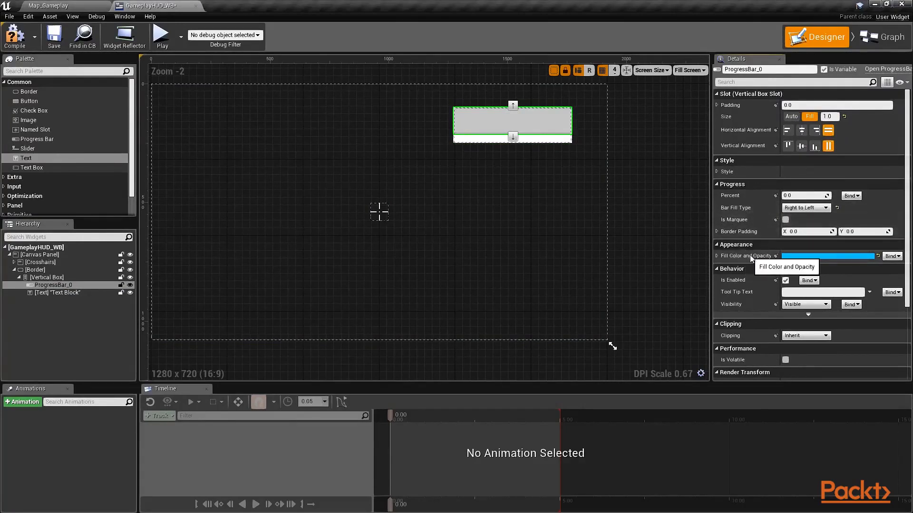
Step: Set the progress bar's fill colour to pure green with R 0, G 1 and B 0
click(802, 255)
click(636, 378)
drag(618, 400, 648, 399)
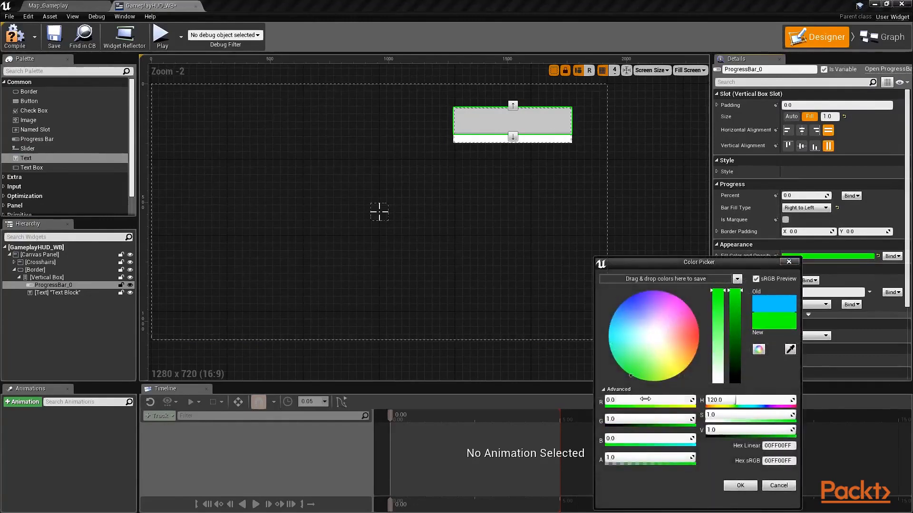
click(740, 486)
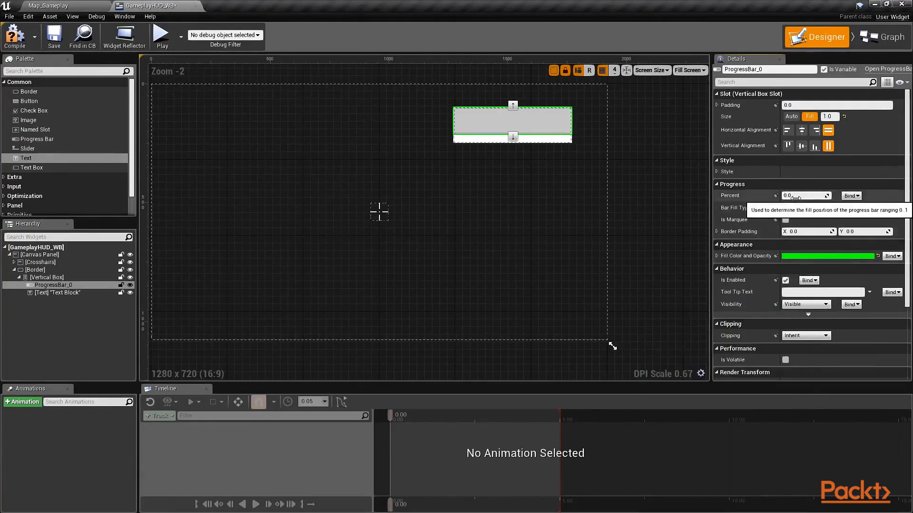
Step: Set the progress bar's percent so that about half of the bar is filled
drag(799, 195, 808, 196)
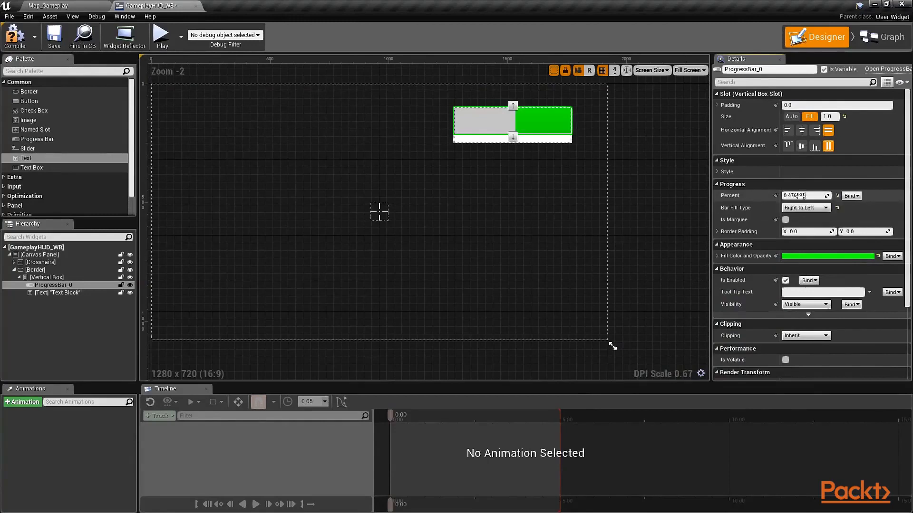
click(799, 196)
click(740, 192)
Step: Align the text block horizontally to the right in its slot and change its displayed text to "Ammo"
click(50, 293)
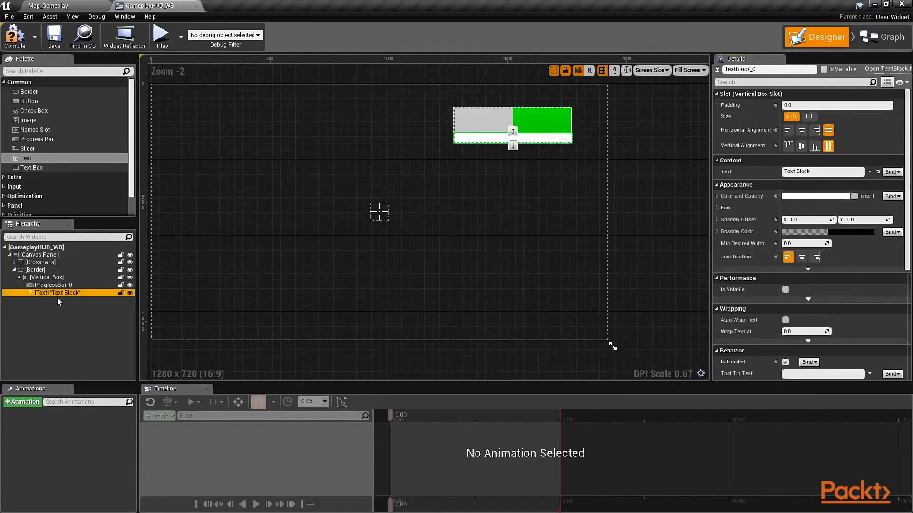
click(815, 132)
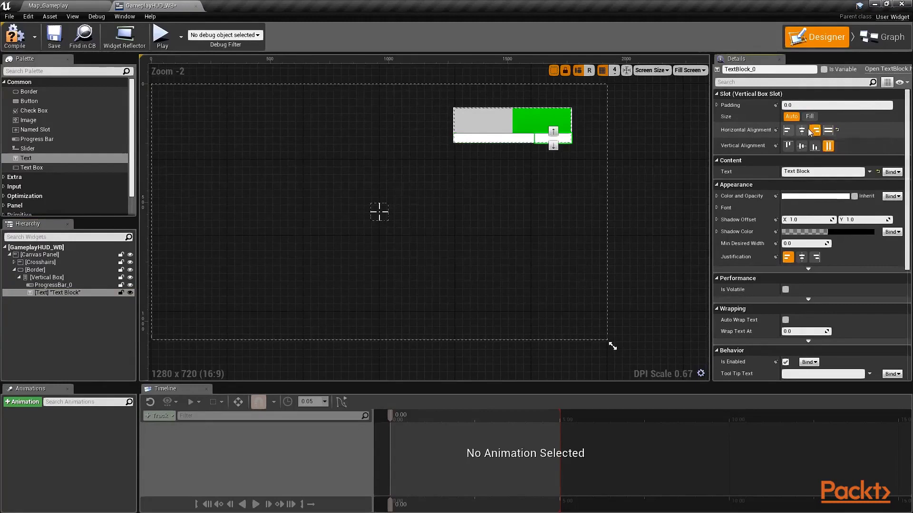
click(816, 171)
drag(816, 171, 751, 169)
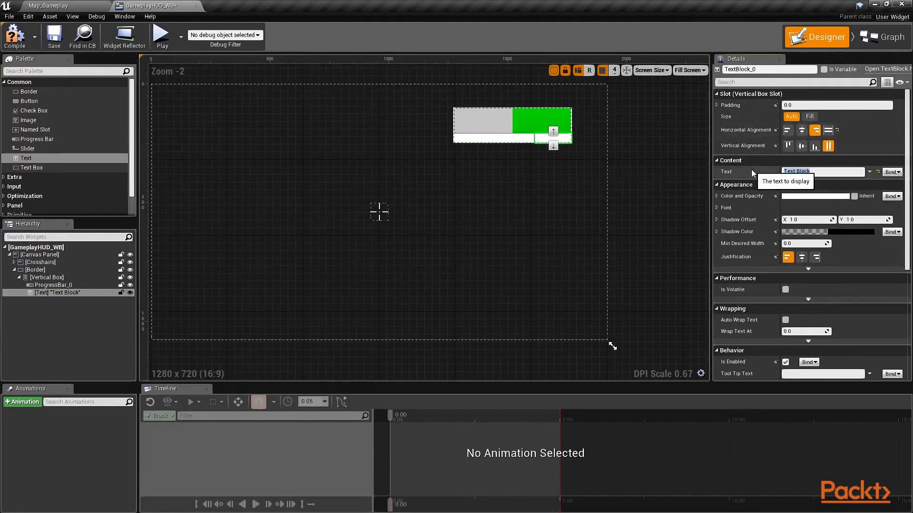
text(Ammo)
key(Return)
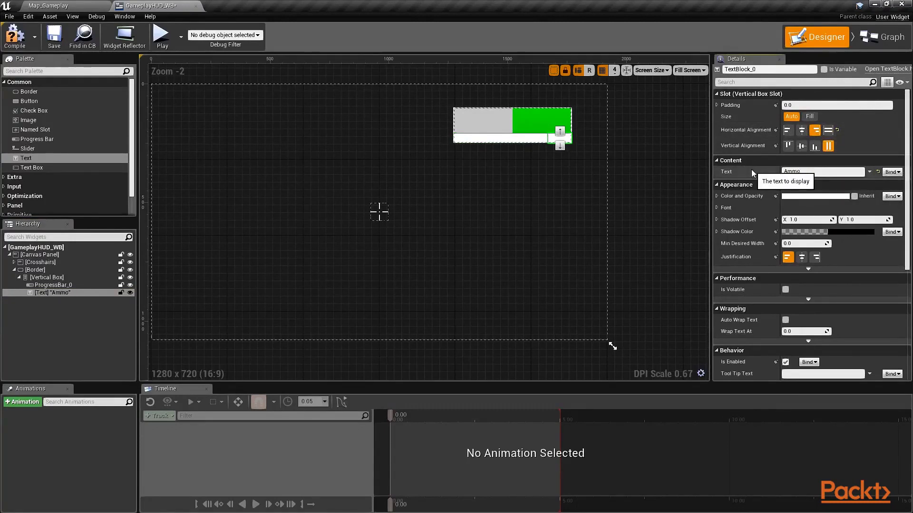
Step: Rename the text block widget to AmmoText and set its font size to 35
click(764, 69)
text(AmmoText)
key(Return)
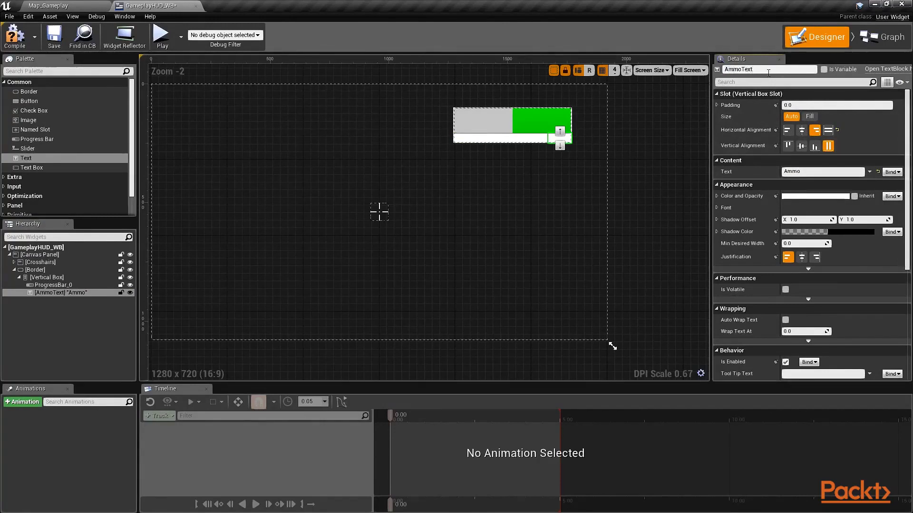
click(716, 208)
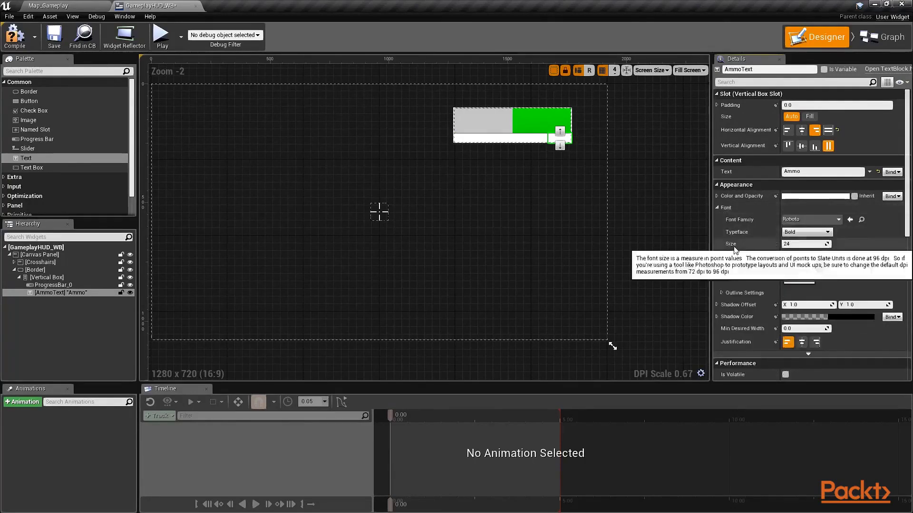
click(695, 242)
Step: Set the Border's brush color to black with a reduced alpha for a semi-transparent background
click(36, 270)
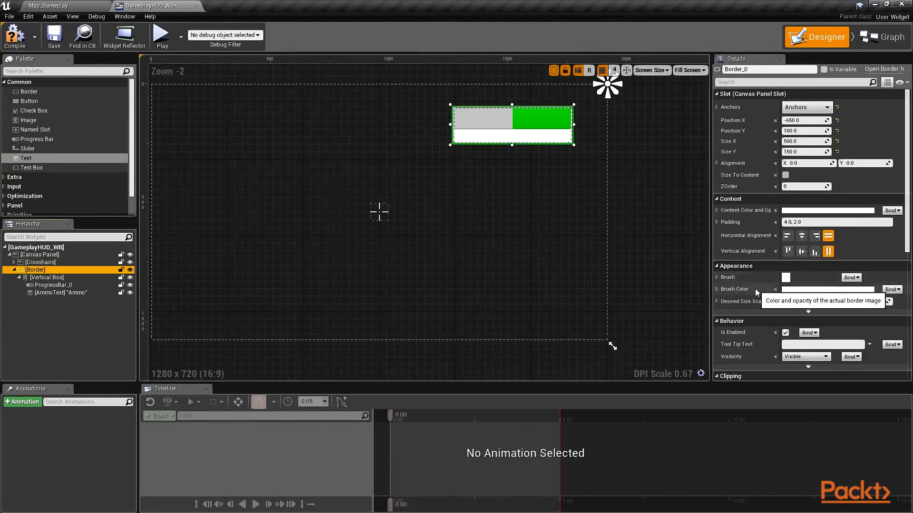
click(790, 289)
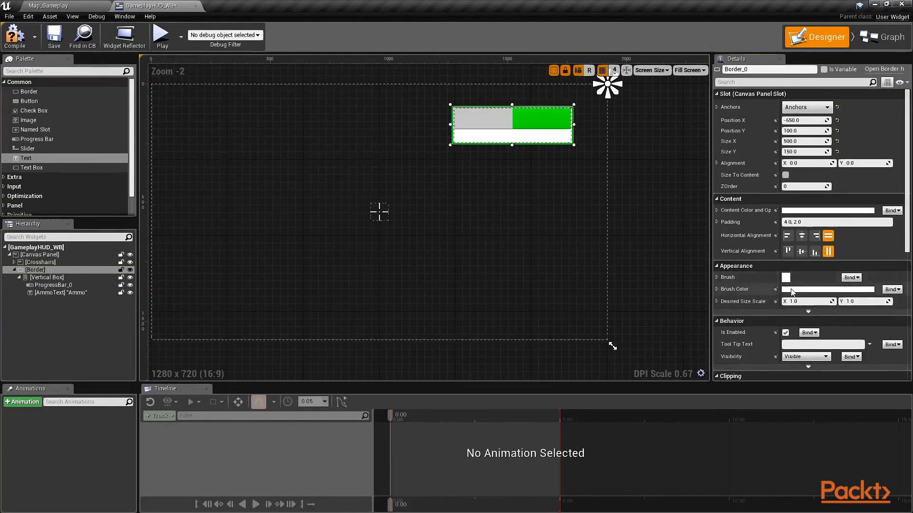
drag(723, 296, 723, 384)
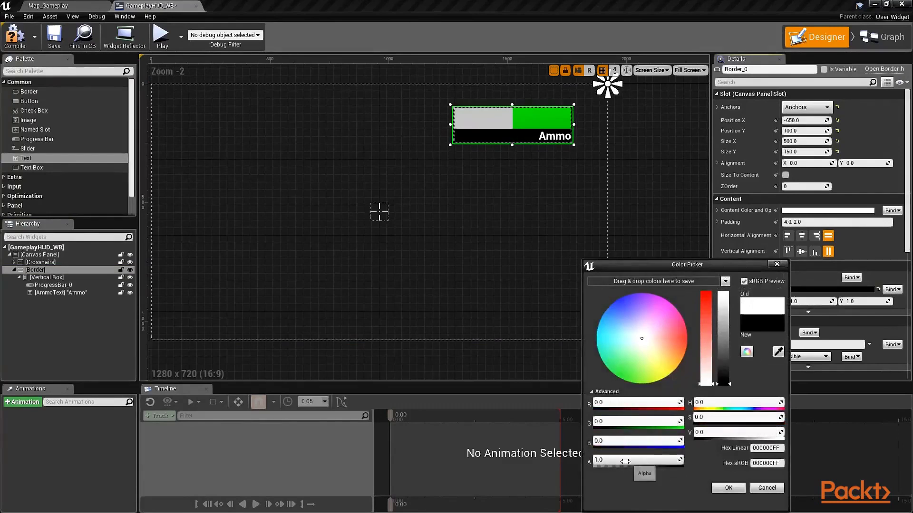
click(635, 461)
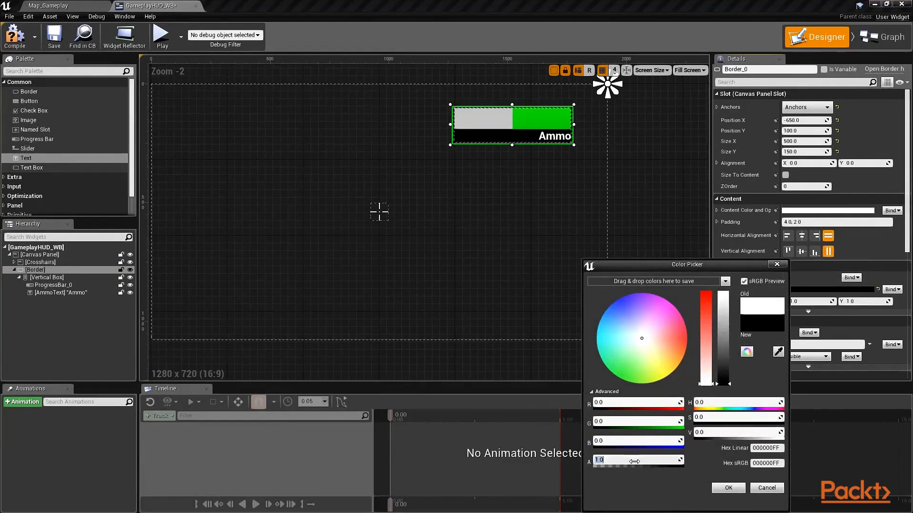
key(Return)
click(728, 488)
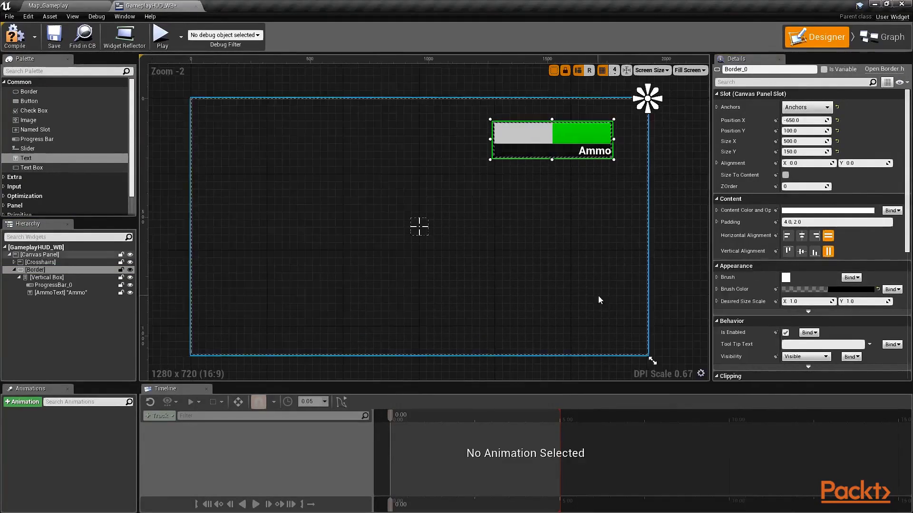
Step: Compile the GameplayHUD_WB widget and clear the widget selection
click(15, 36)
click(67, 315)
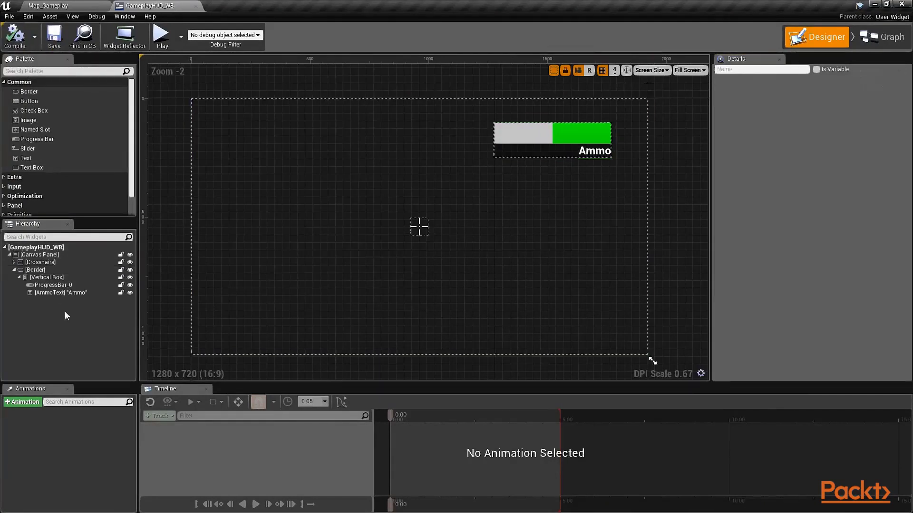
click(769, 285)
Step: Change the widget blueprint's parent class to Widget Gameplay in its class settings
click(877, 45)
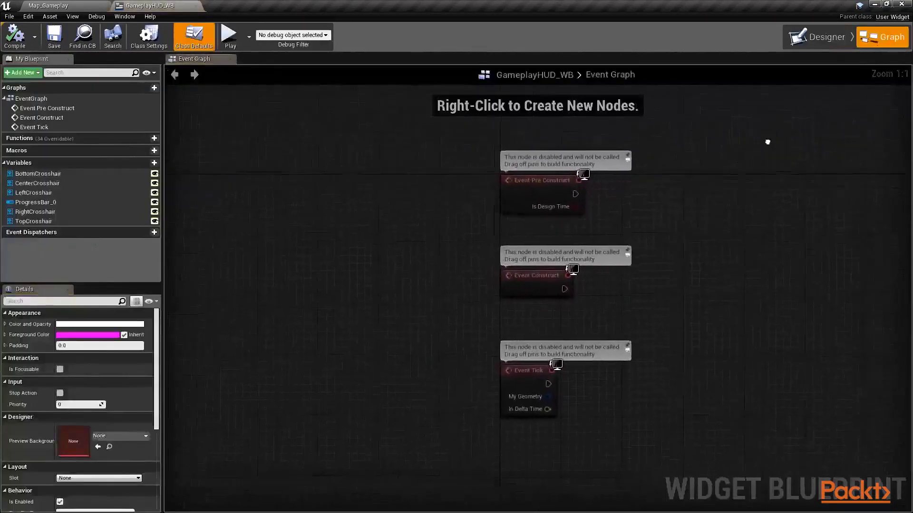
click(149, 36)
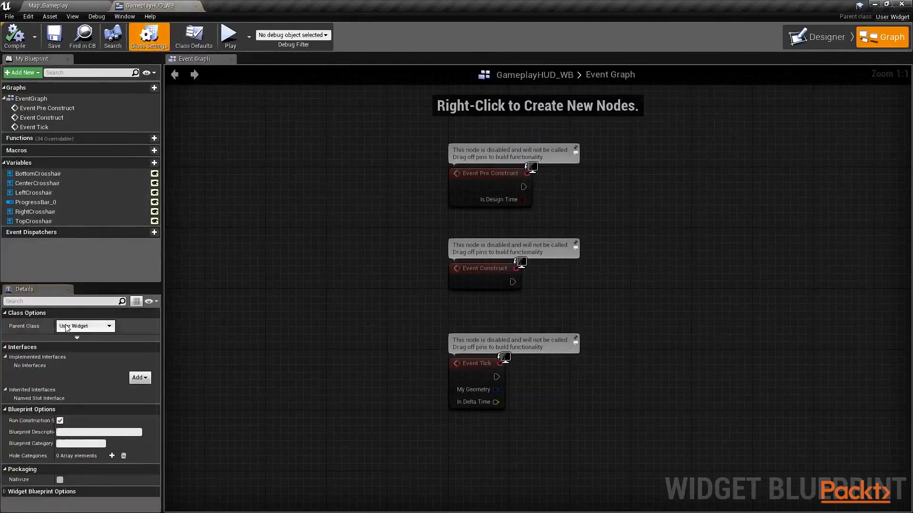
click(66, 328)
click(119, 365)
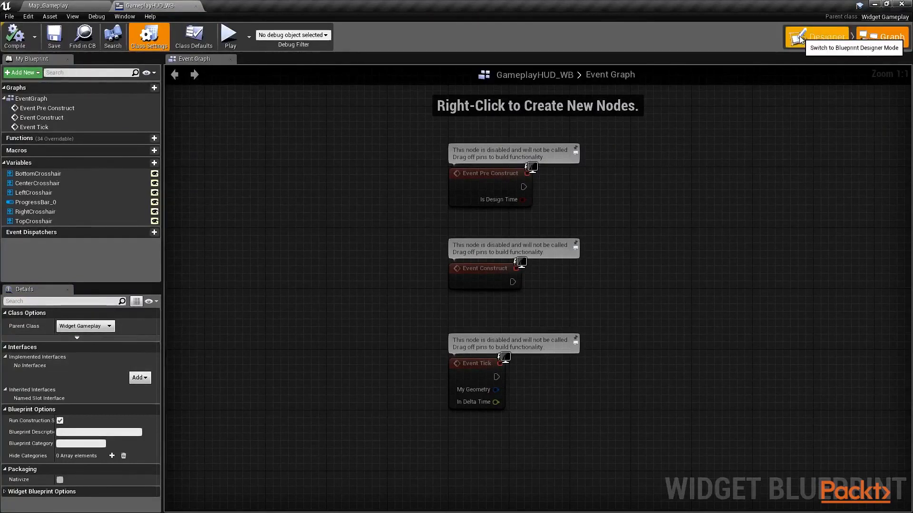
Step: Return to the widget layout and bind AmmoText's text content to the GetCurrentAmmo function
click(817, 37)
click(61, 331)
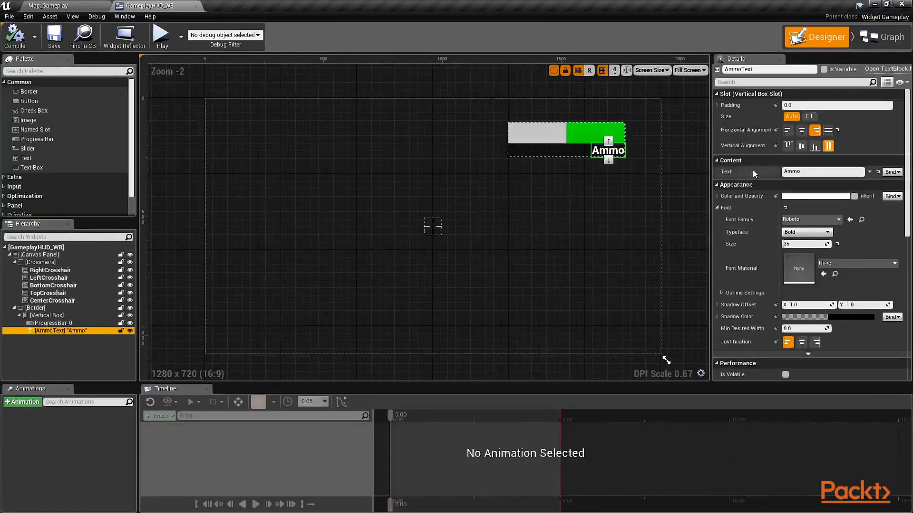
click(895, 172)
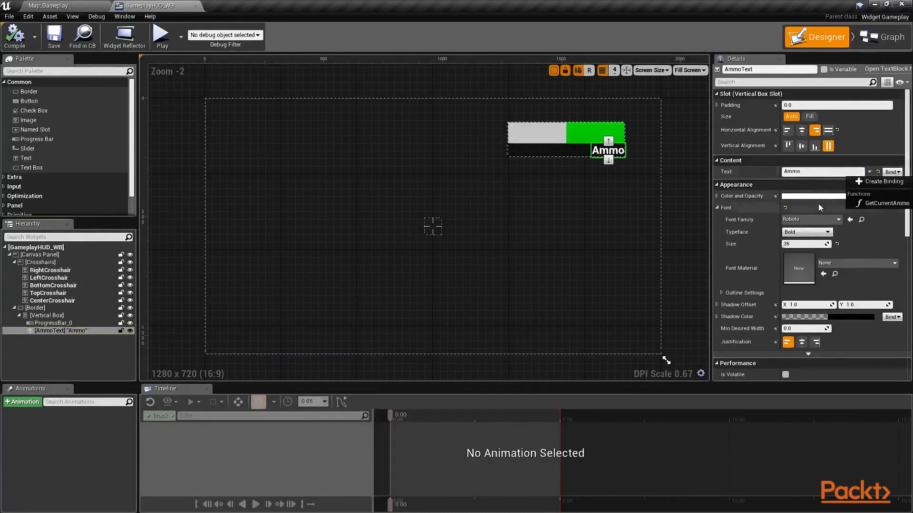
click(882, 203)
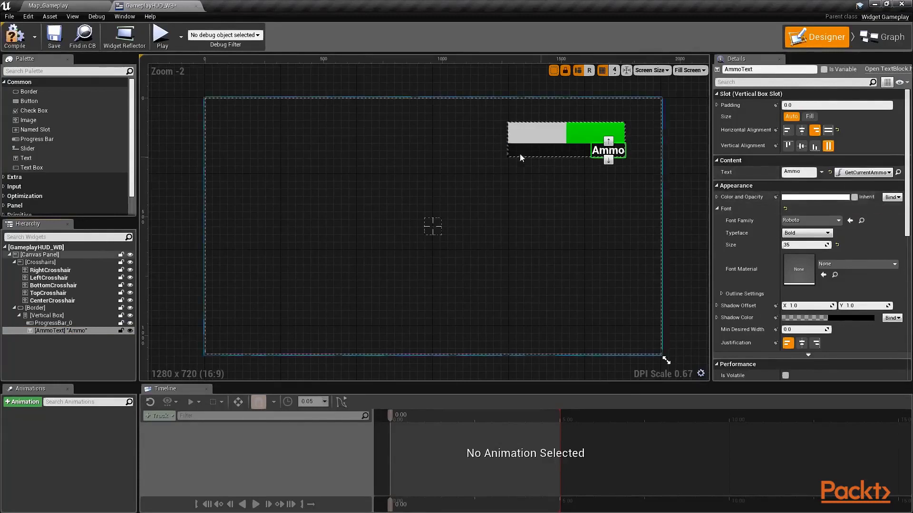
Step: Bind ProgressBar_0's percent to the GetCurrentHealth function, and save and close the compiled widget blueprint
click(31, 41)
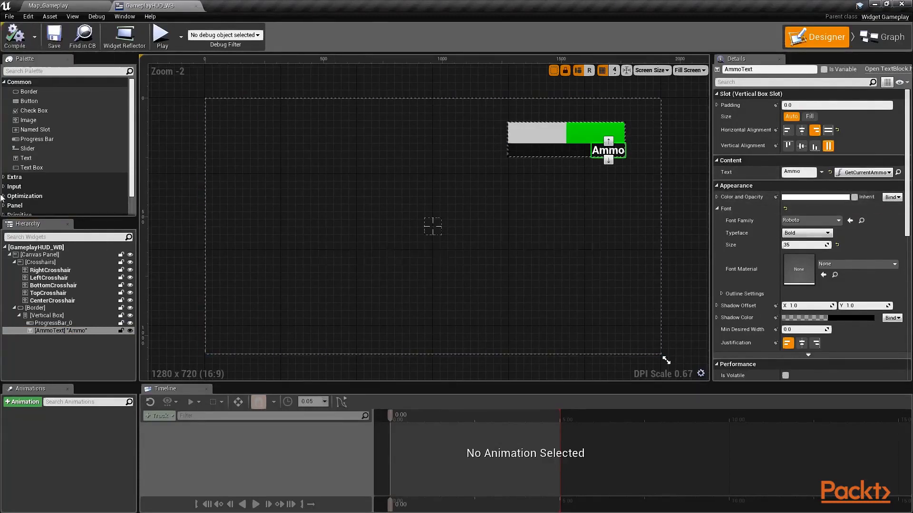
click(61, 324)
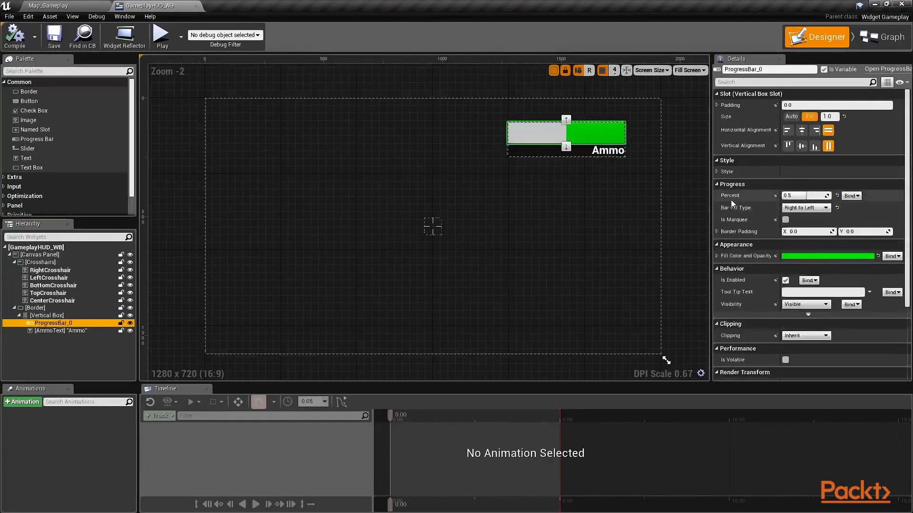
click(859, 195)
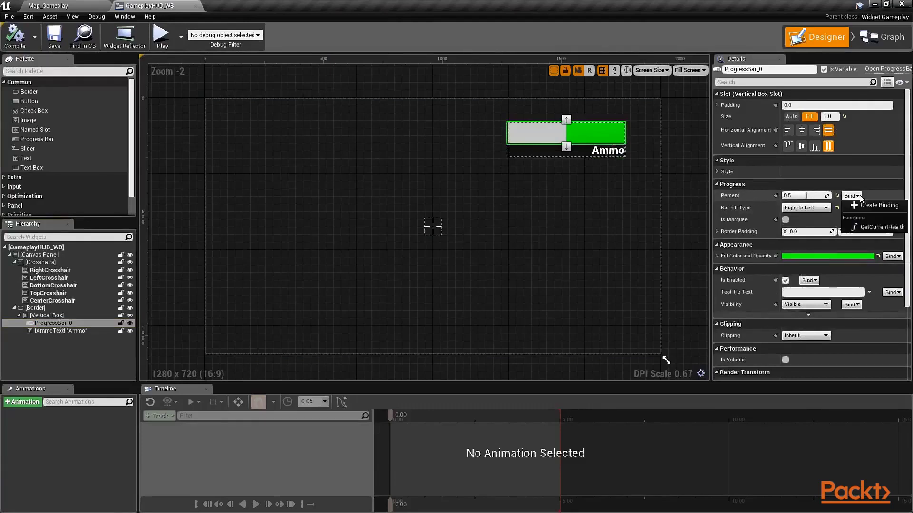
click(859, 227)
click(54, 35)
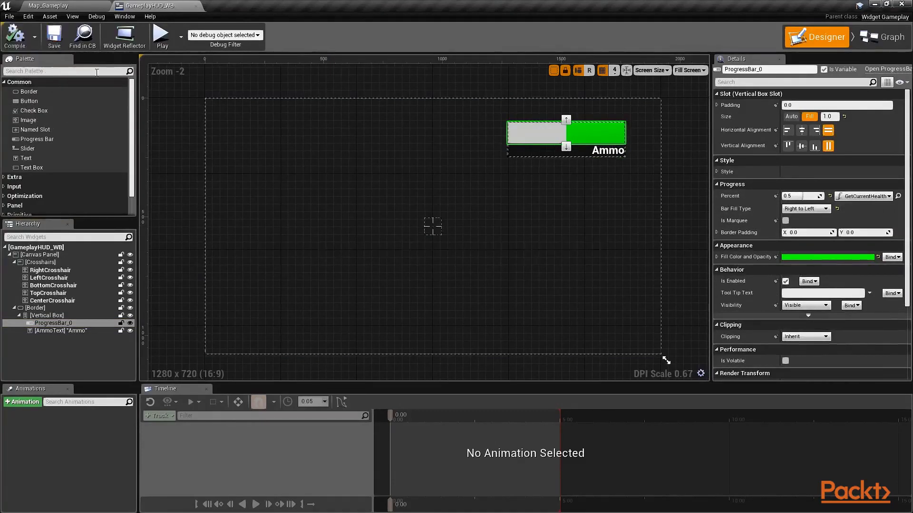
click(377, 82)
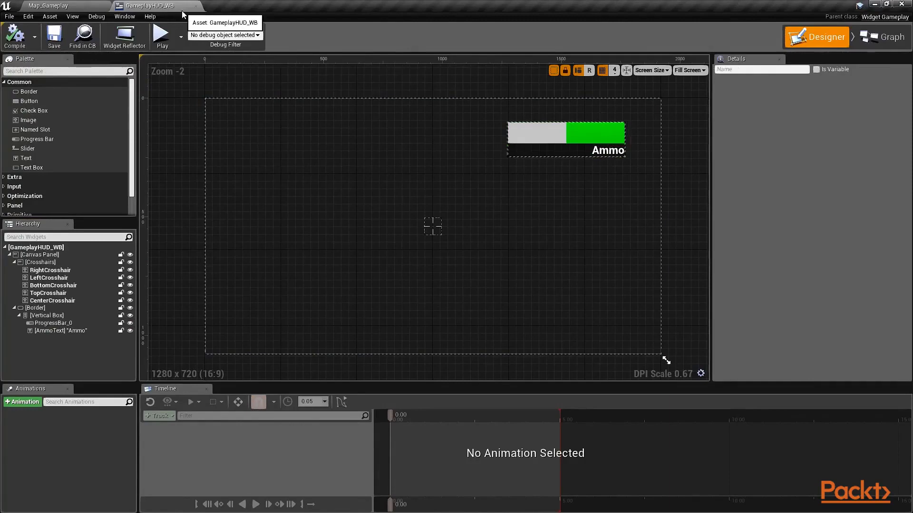
click(195, 6)
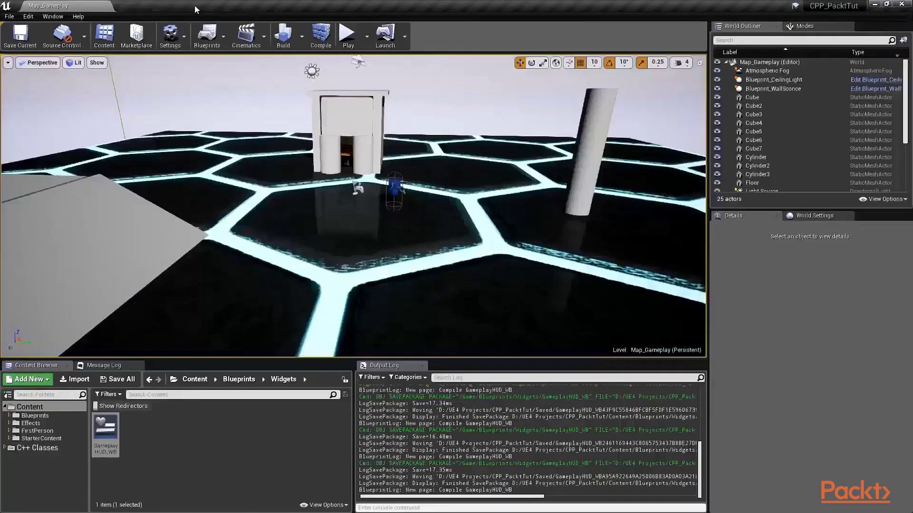
Step: Start a new C++ class in the CPP_PacktTut Public folder with Game Mode Base as its parent class
click(195, 441)
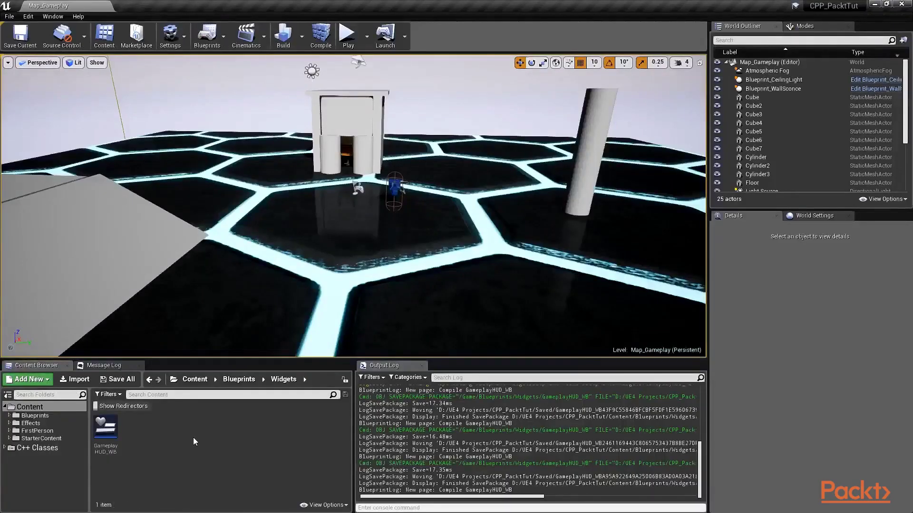
click(28, 449)
double_click(106, 425)
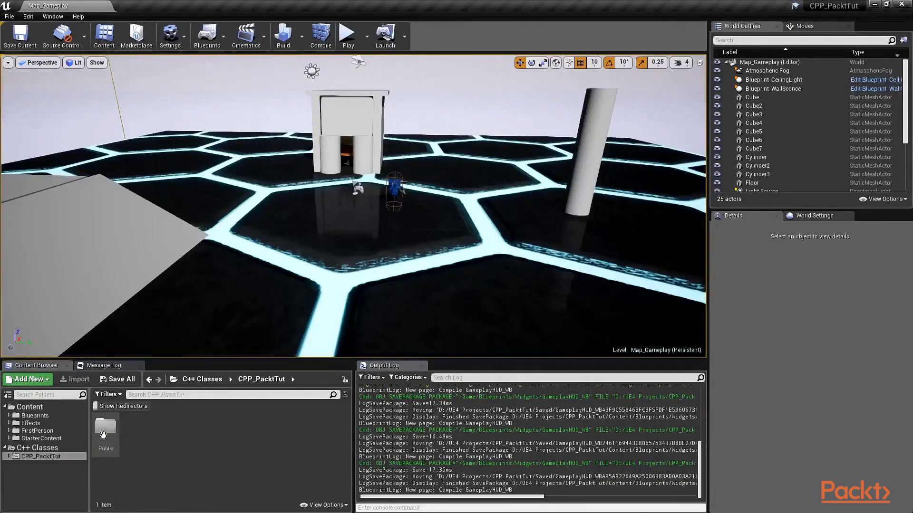
double_click(105, 425)
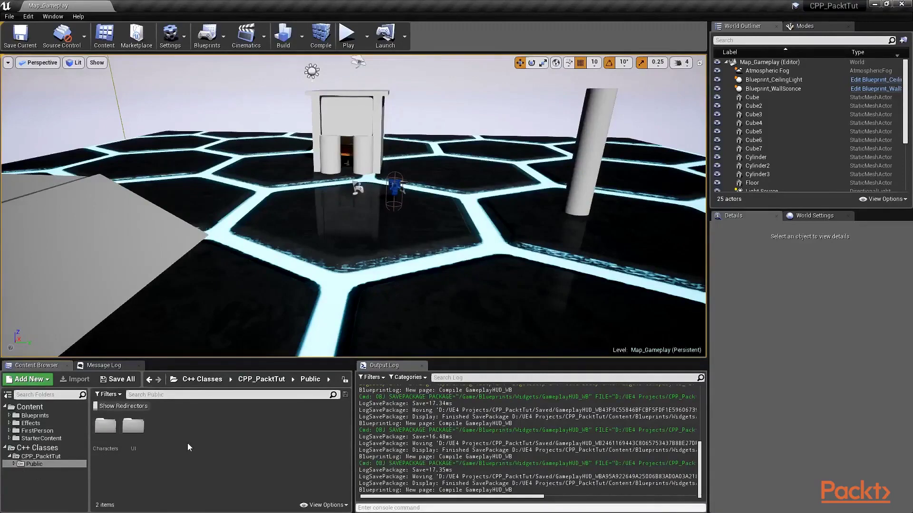
right_click(195, 430)
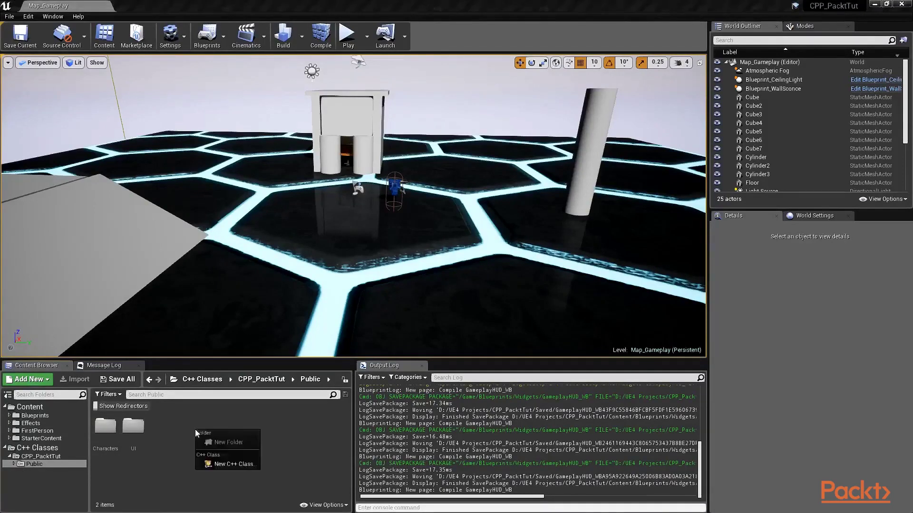
click(235, 465)
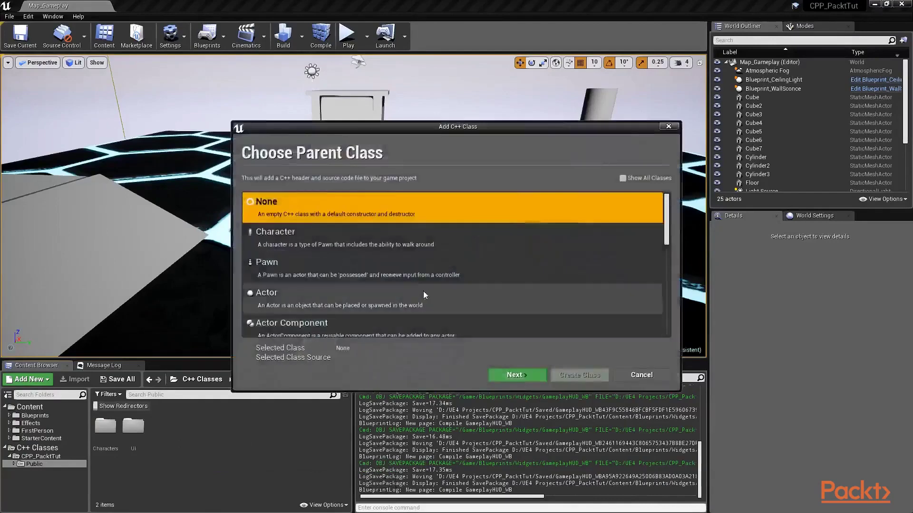
scroll(423, 291, down, 5)
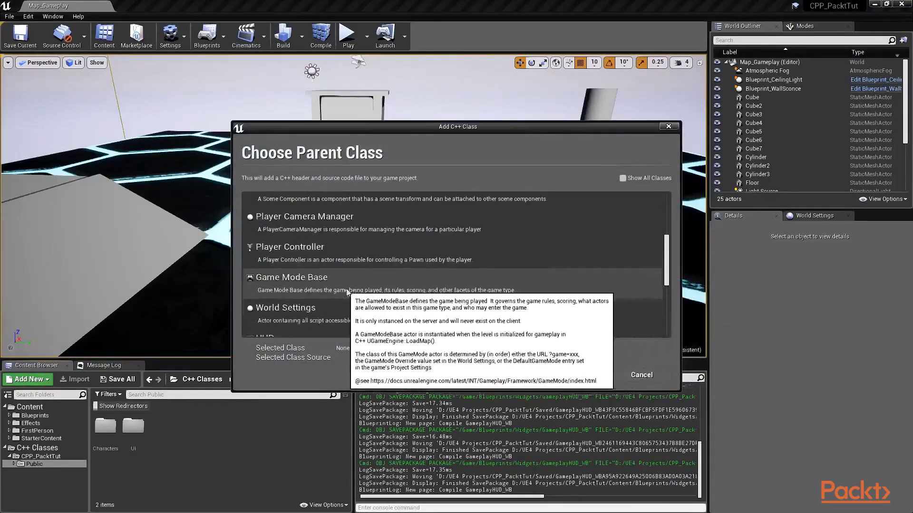
click(367, 284)
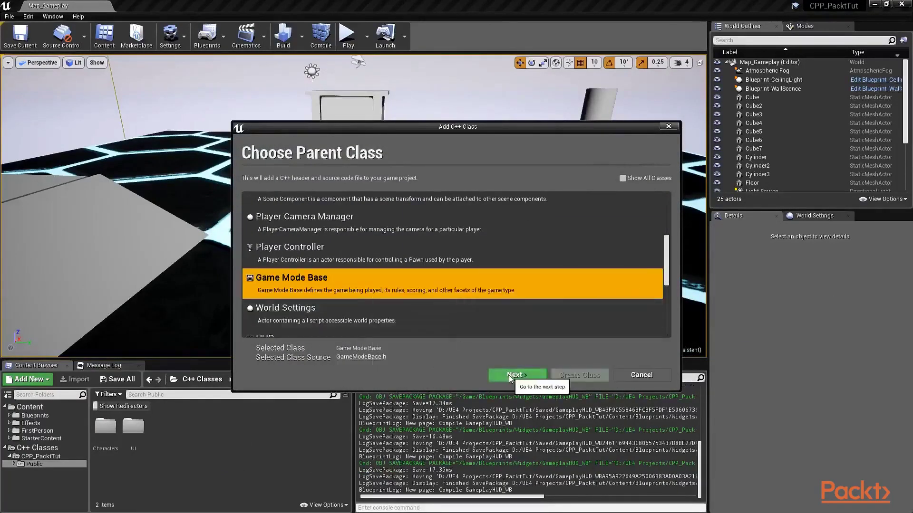
click(509, 375)
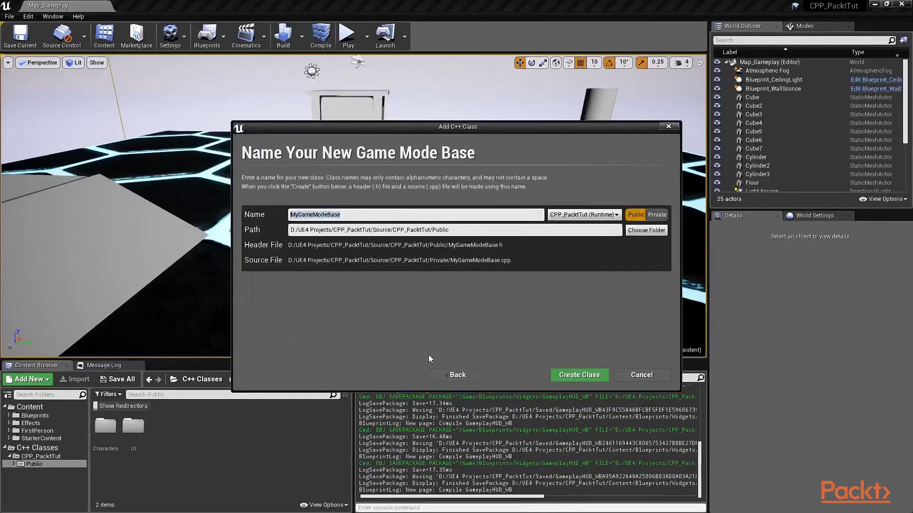
Step: Name the new class GM_Gameplay, add a Gamemodes subfolder to its Public path, and create it
text(GM_Gameplay)
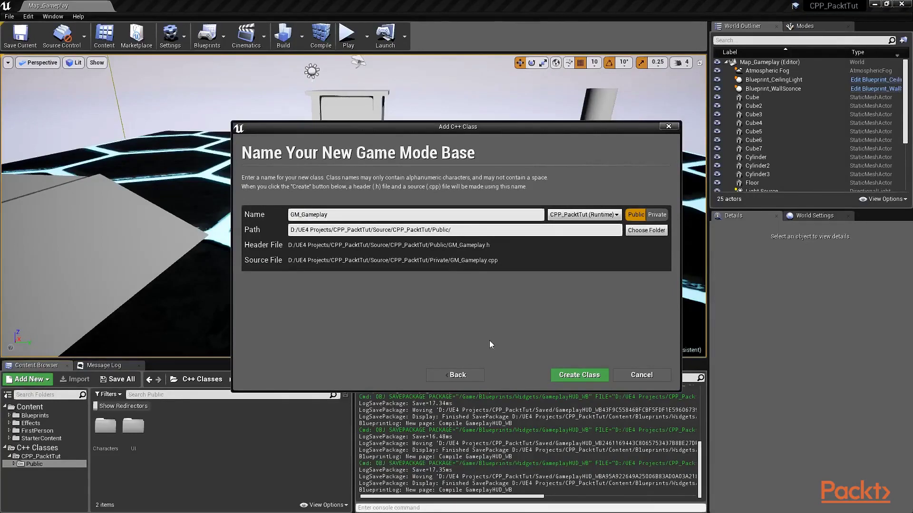
text(Gamemodes)
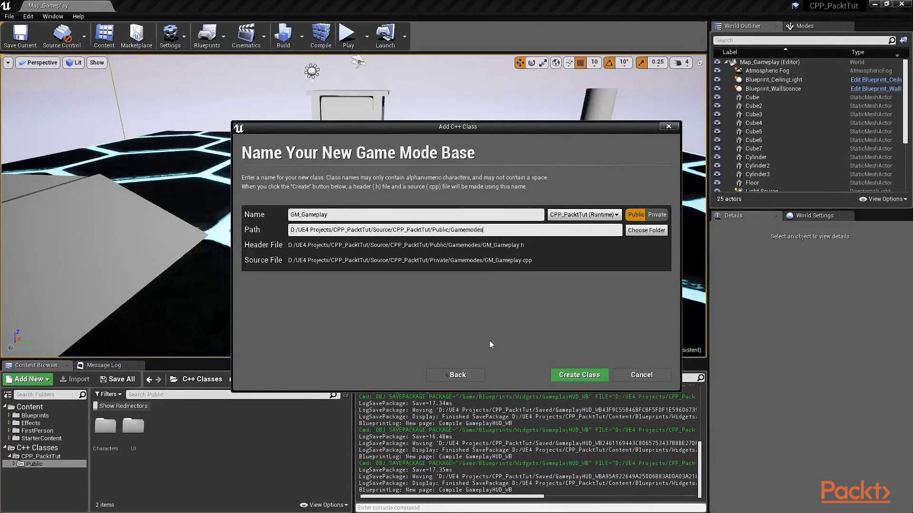
click(574, 373)
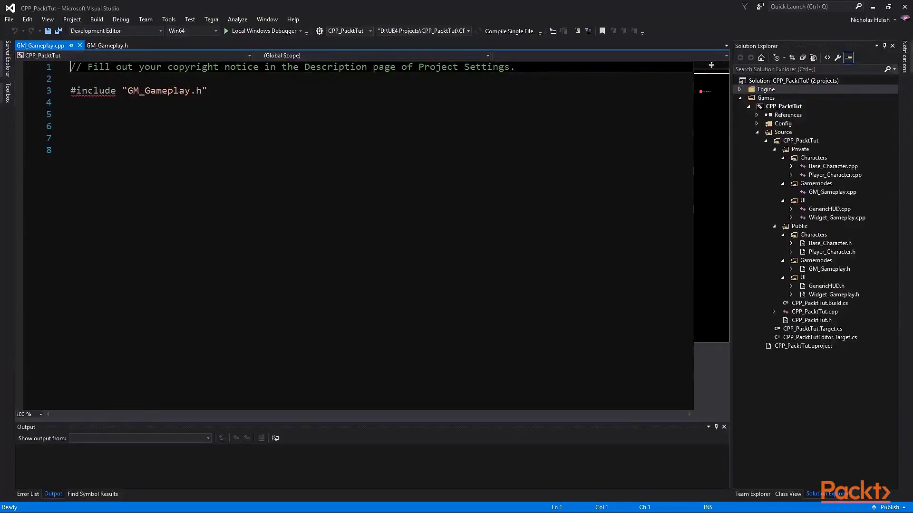
Step: Change the include in GM_Gameplay.cpp to "Gamemodes/GM_Gameplay.h", save it, and close both GM_Gameplay files
click(127, 91)
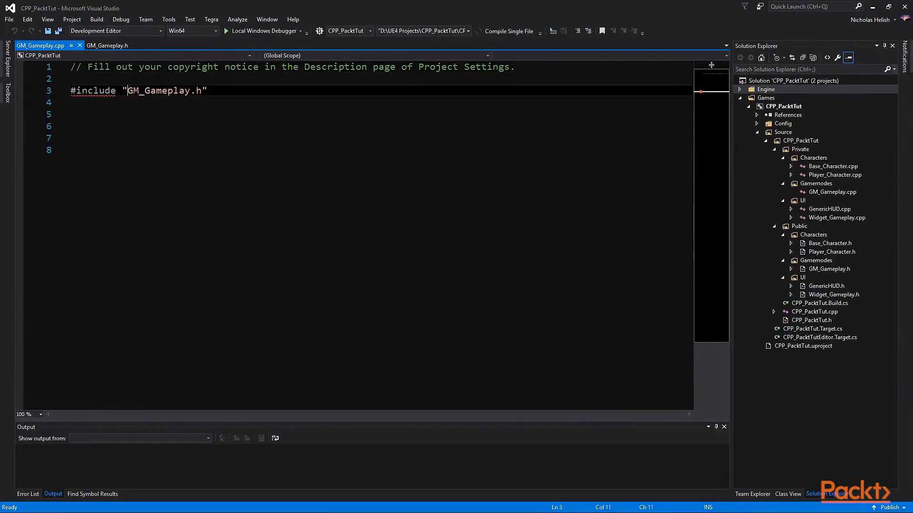
text(Gamemodes/)
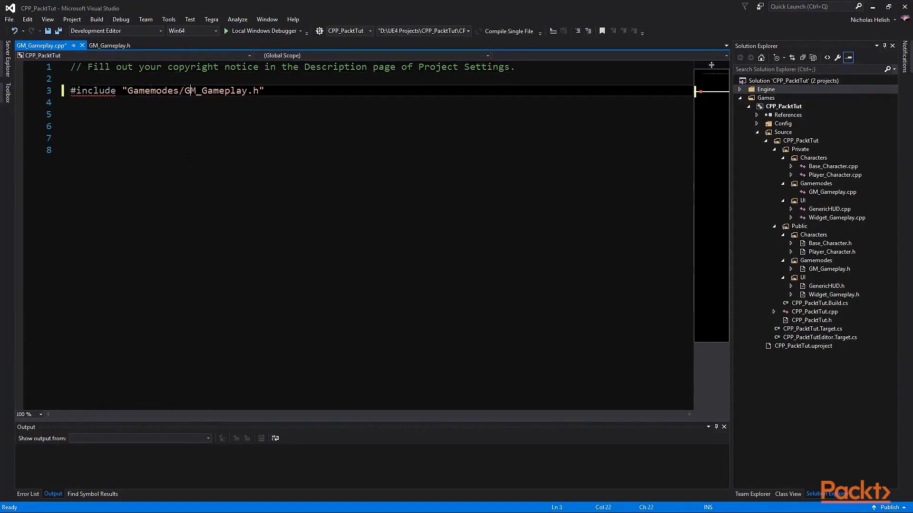
key(ctrl+s)
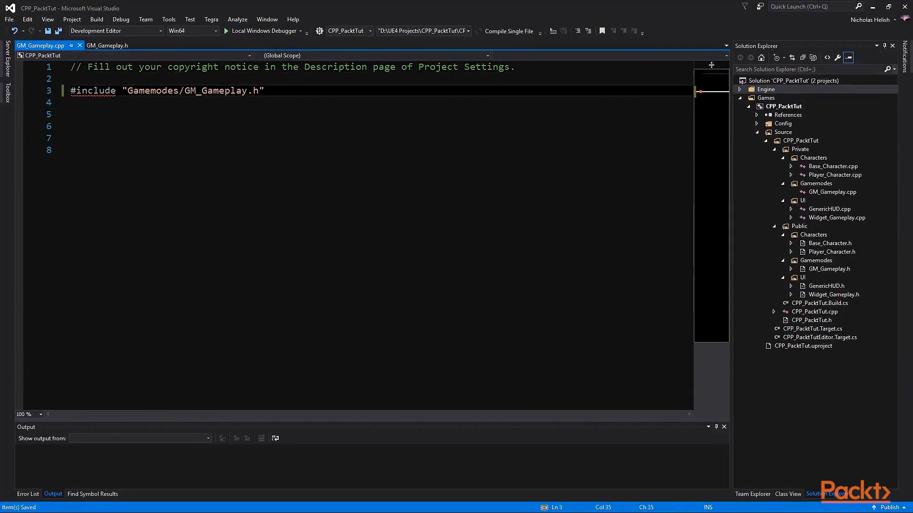
middle_click(42, 44)
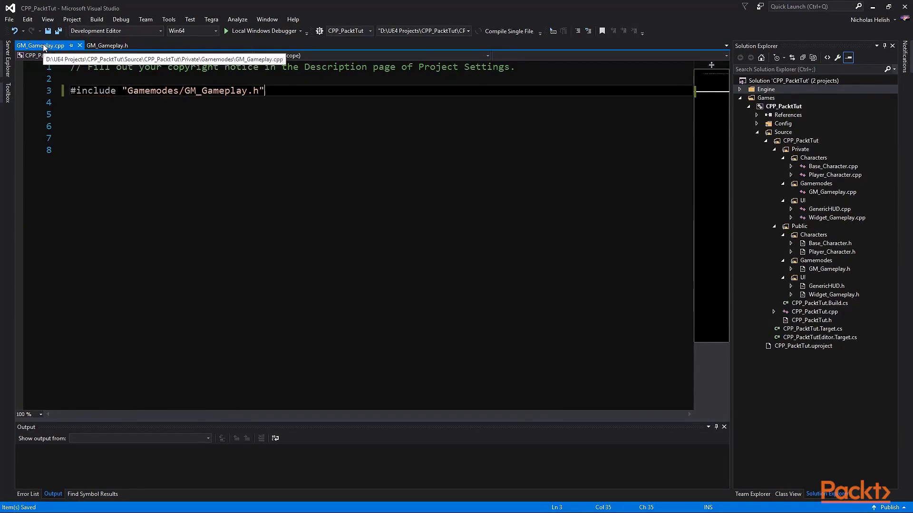
middle_click(35, 44)
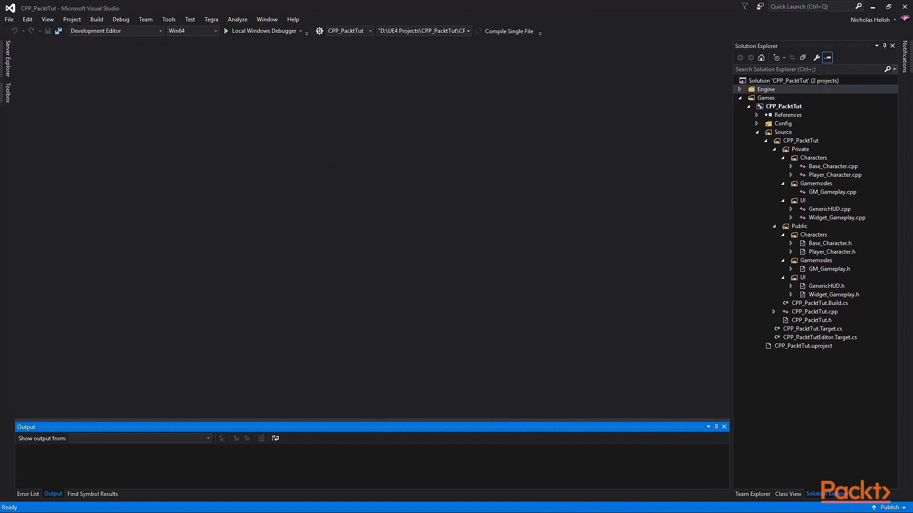
Step: Switch to Unreal Editor and create a Blueprint class named GM_Gameplay_BP in the Blueprints folder, based on the GM_Gameplay class
key(alt+Tab)
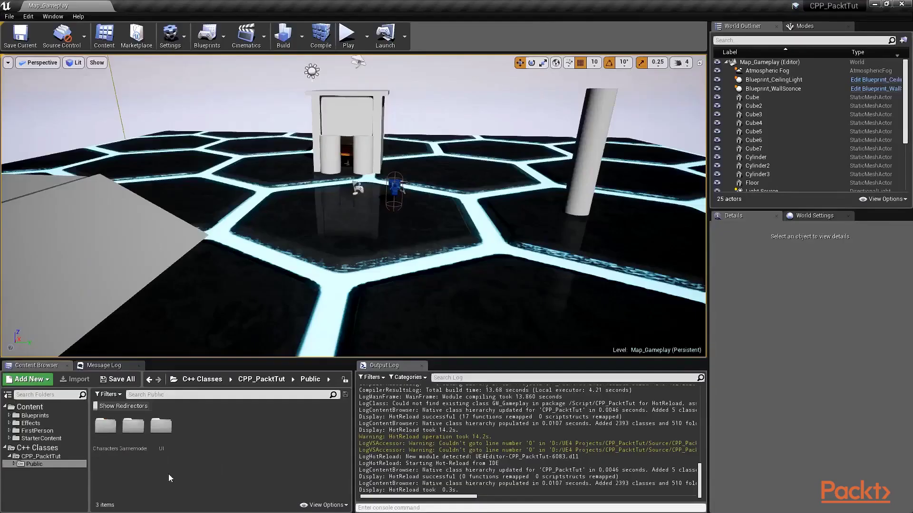
double_click(134, 427)
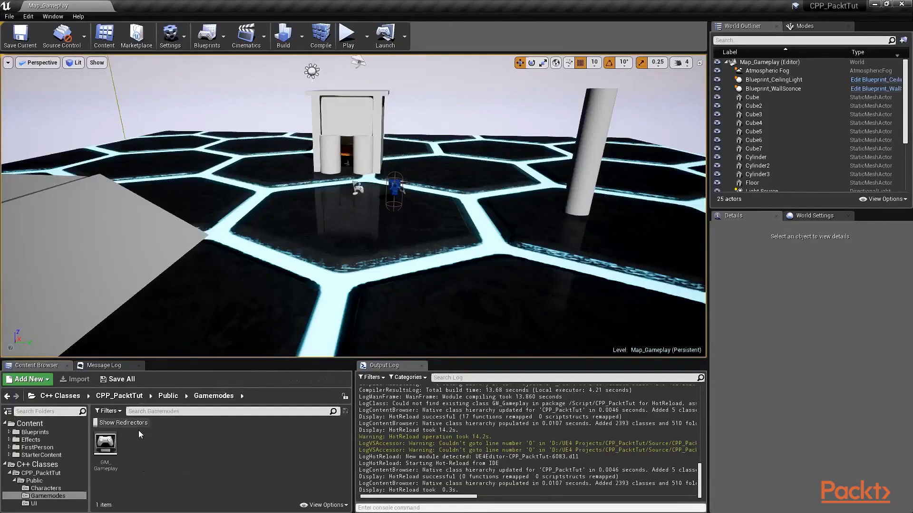
right_click(110, 450)
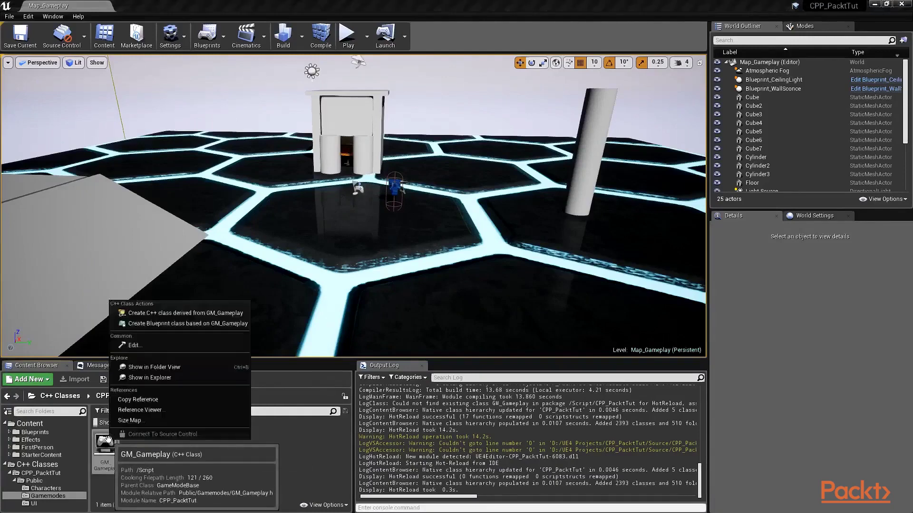
click(216, 325)
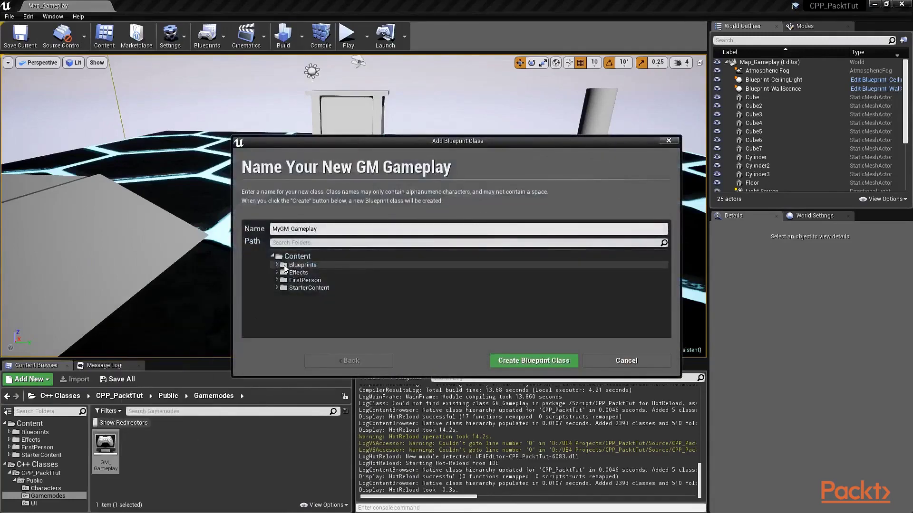
click(285, 265)
drag(273, 229, 282, 228)
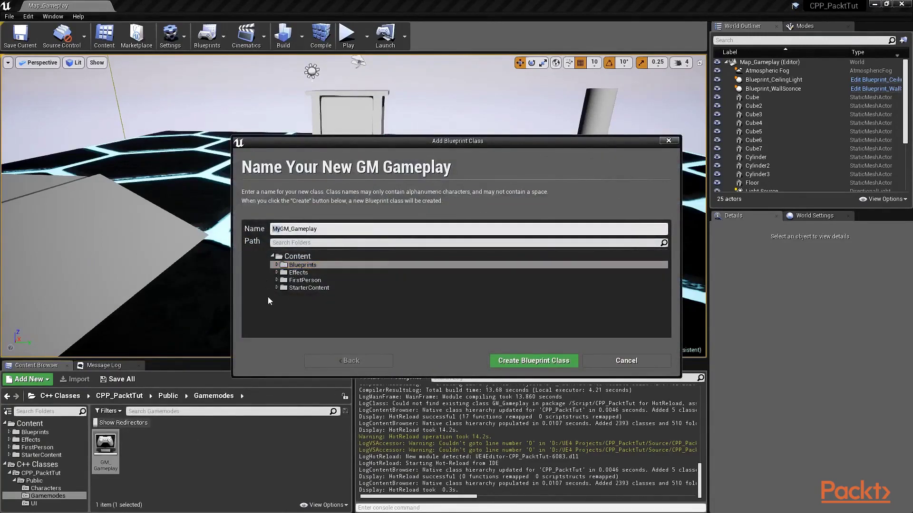
key(BackSpace)
text(_BP)
click(534, 361)
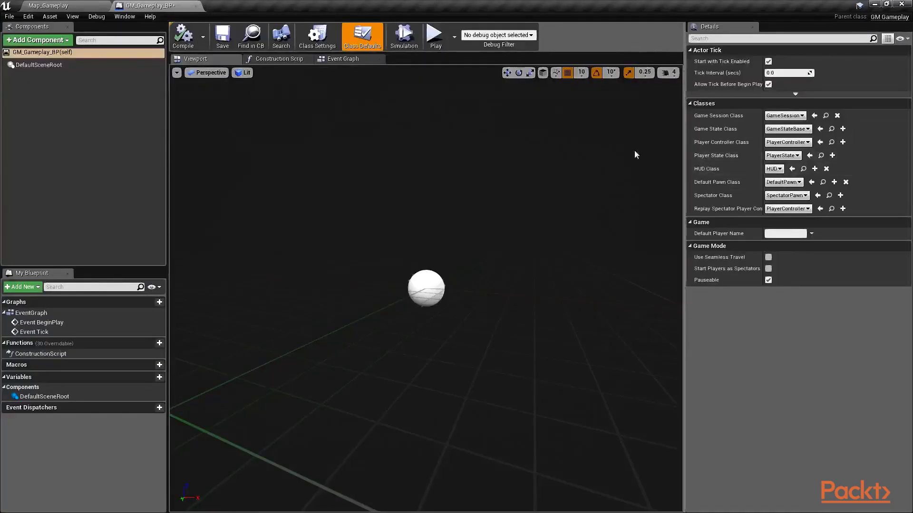
Step: Create a Blueprint class named GenericHUD_BP in the Blueprints folder, based on the GenericHUD C++ class in the UI folder
click(74, 5)
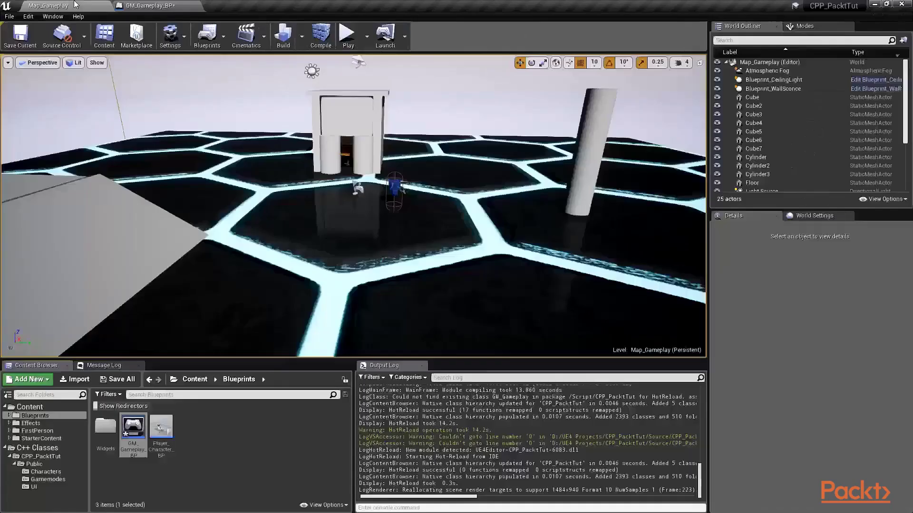
click(34, 487)
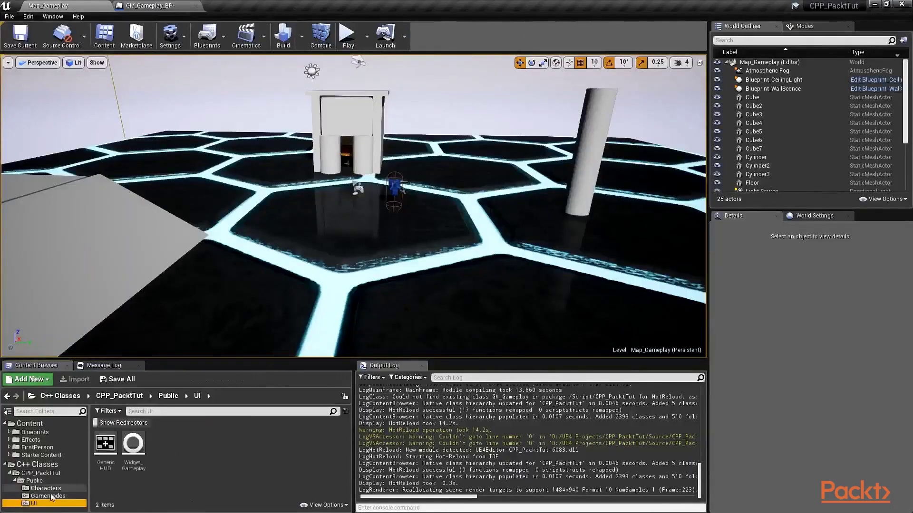
click(105, 444)
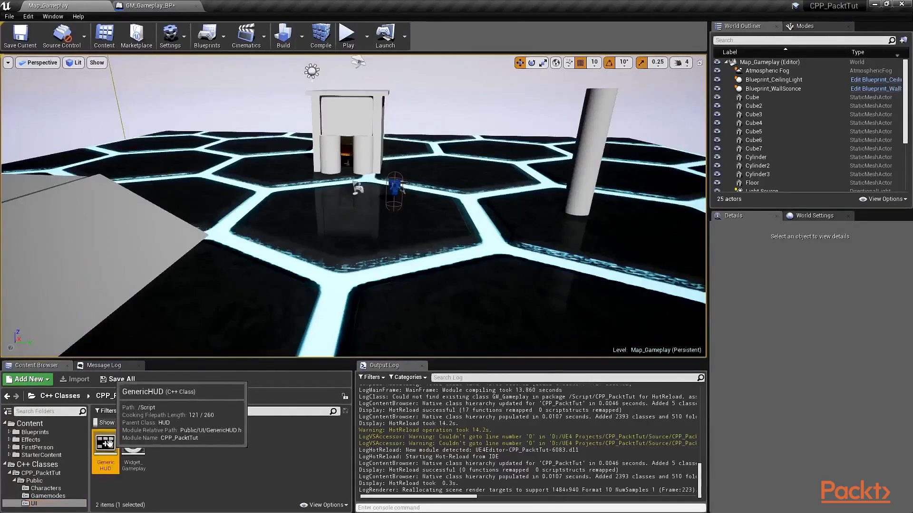
right_click(109, 444)
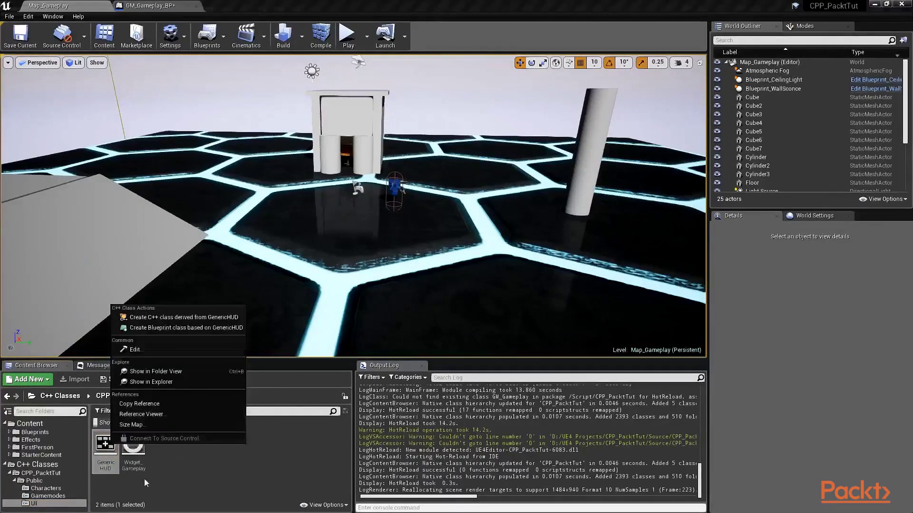
click(205, 328)
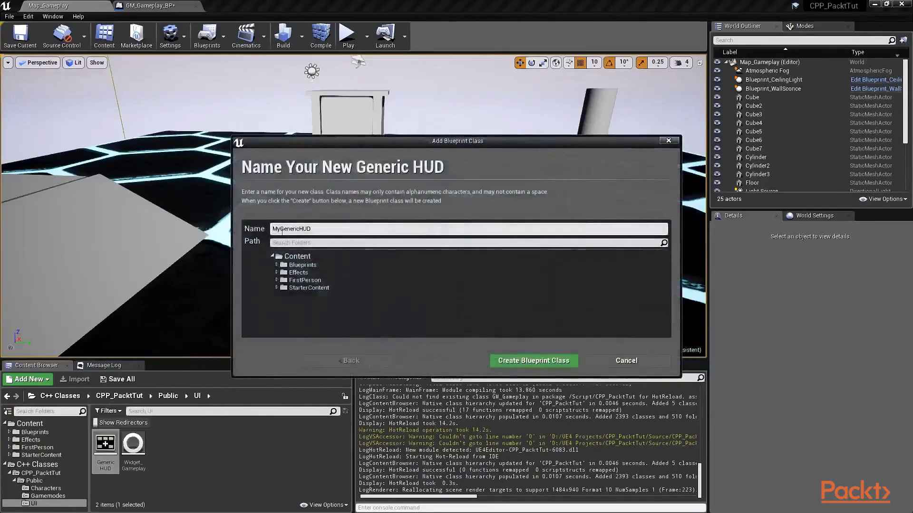
key(BackSpace)
key(End)
text(_)
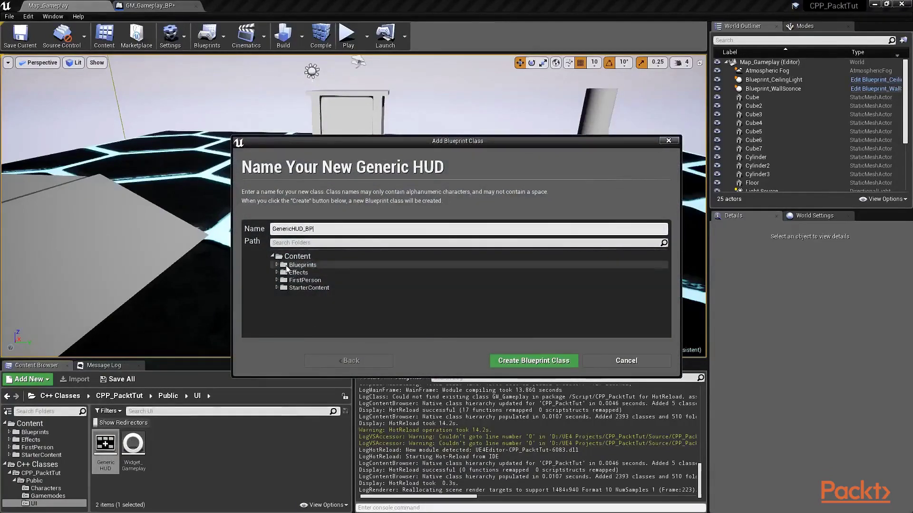
click(290, 265)
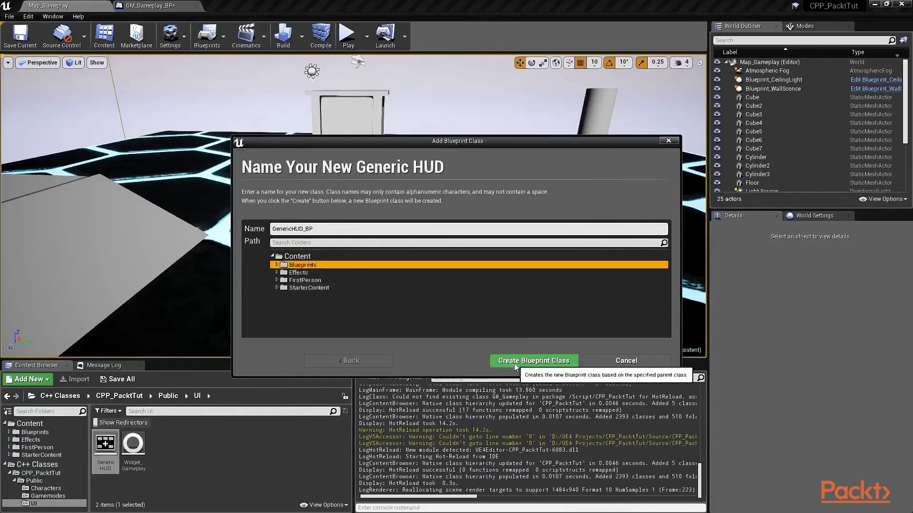
click(514, 365)
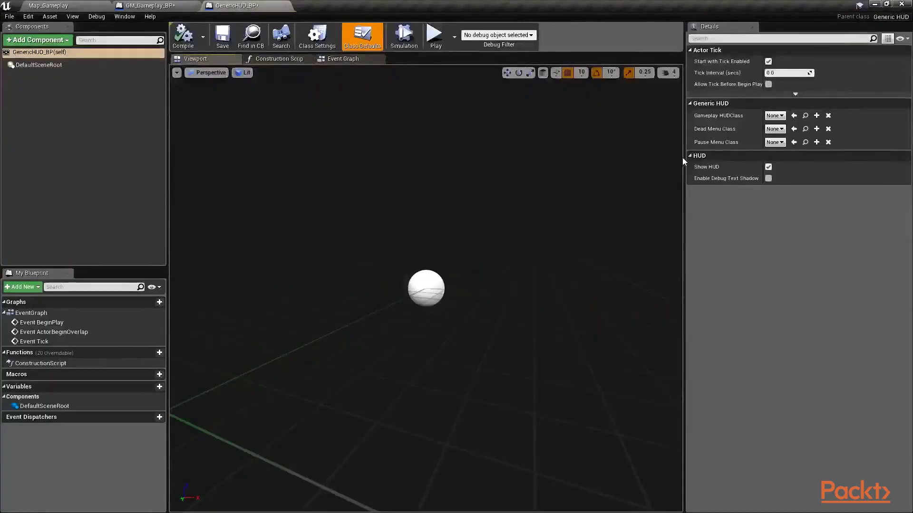
Step: Set the Gameplay HUDClass of GenericHUD_BP to GameplayHUD_WB, then compile and close the Blueprint
click(772, 116)
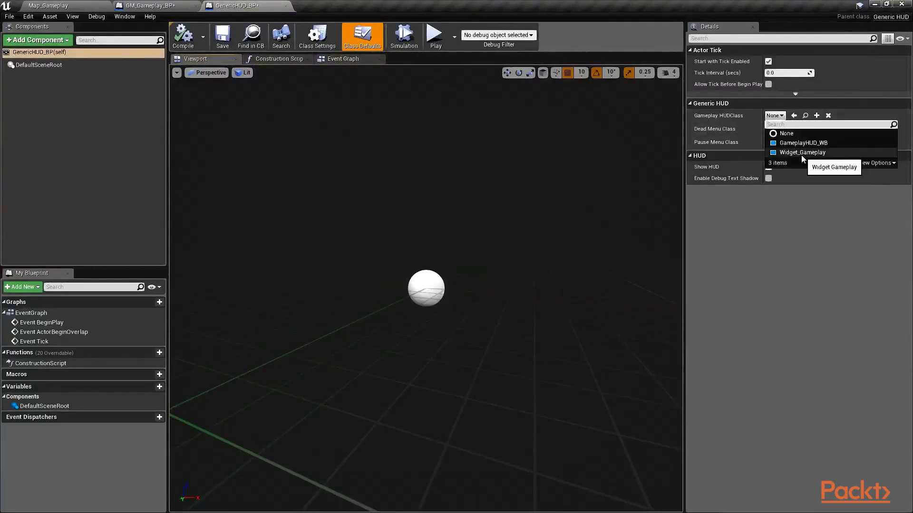
click(824, 147)
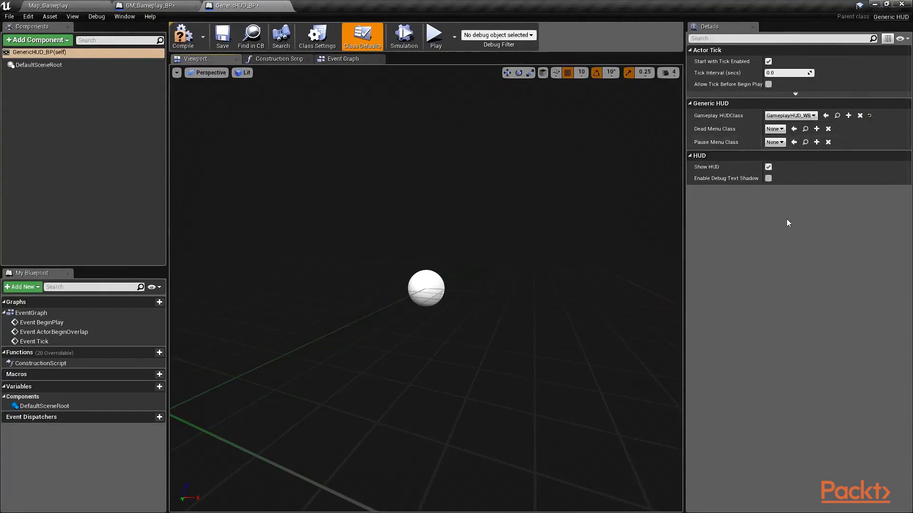
click(185, 37)
middle_click(251, 6)
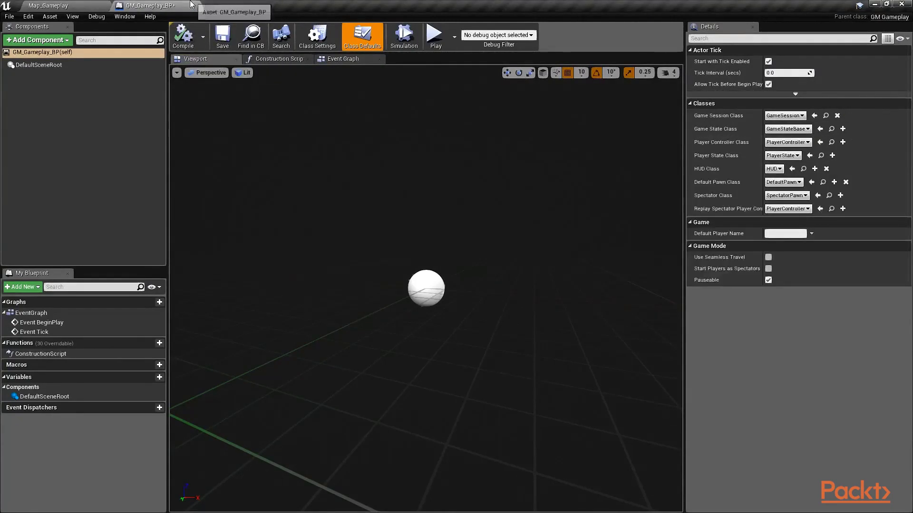
Step: In GM_Gameplay_BP, set HUD Class to GenericHUD_BP and Default Pawn Class to Player_Character_BP, then compile and close it
click(774, 169)
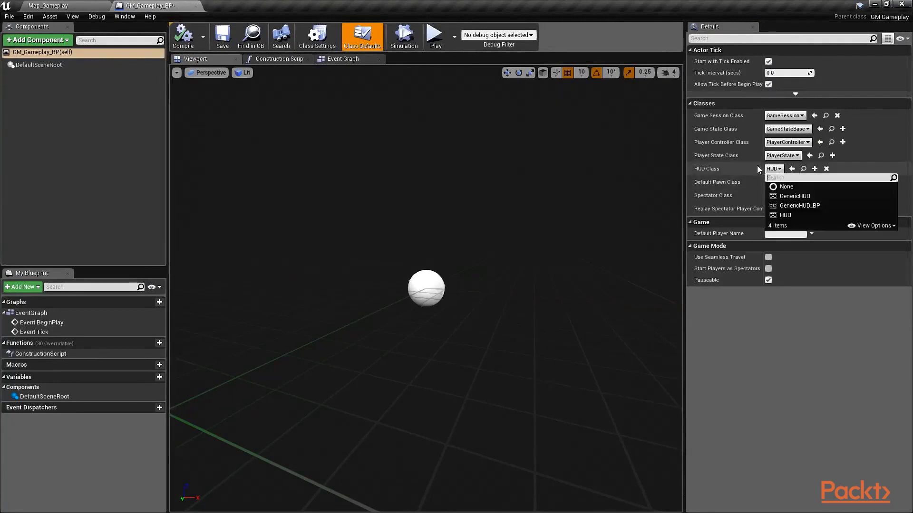
click(803, 206)
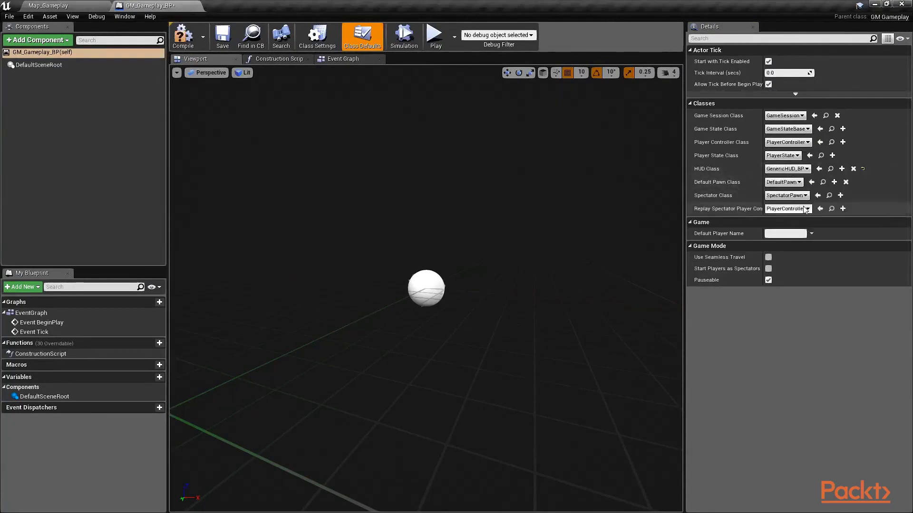
click(790, 183)
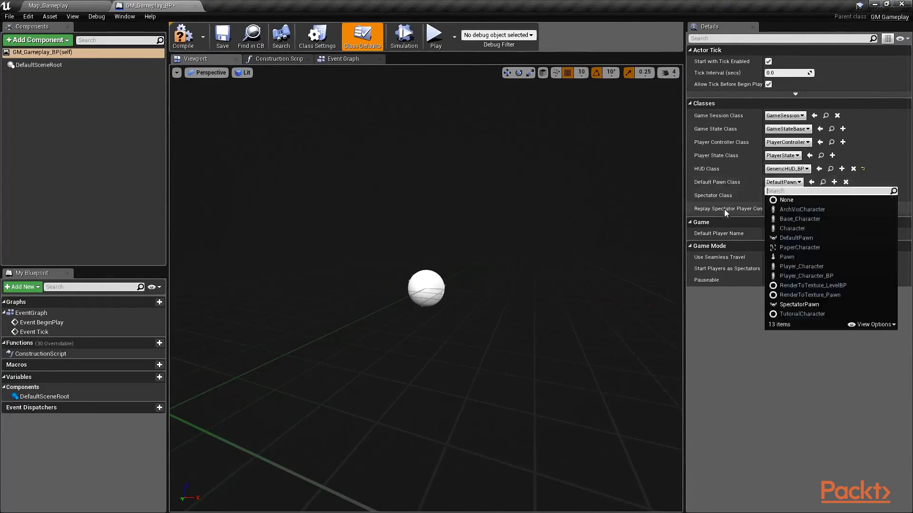
click(806, 277)
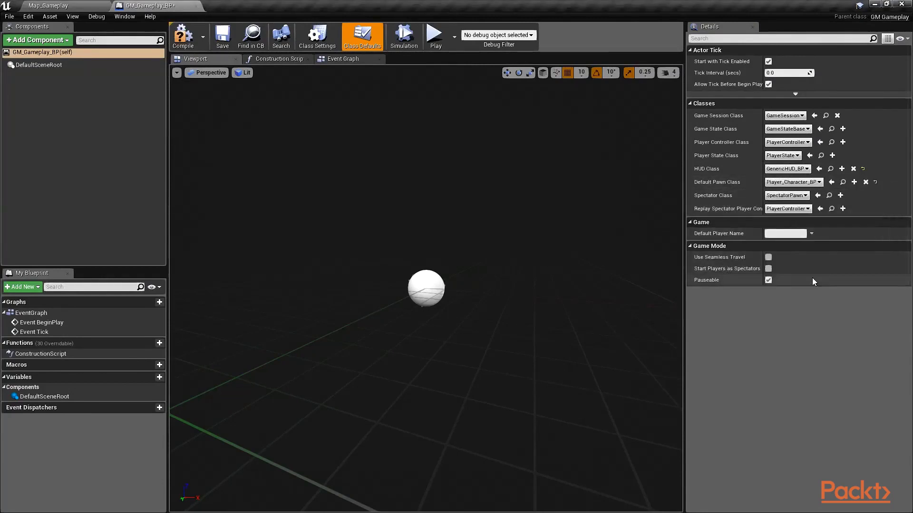
click(193, 39)
click(162, 5)
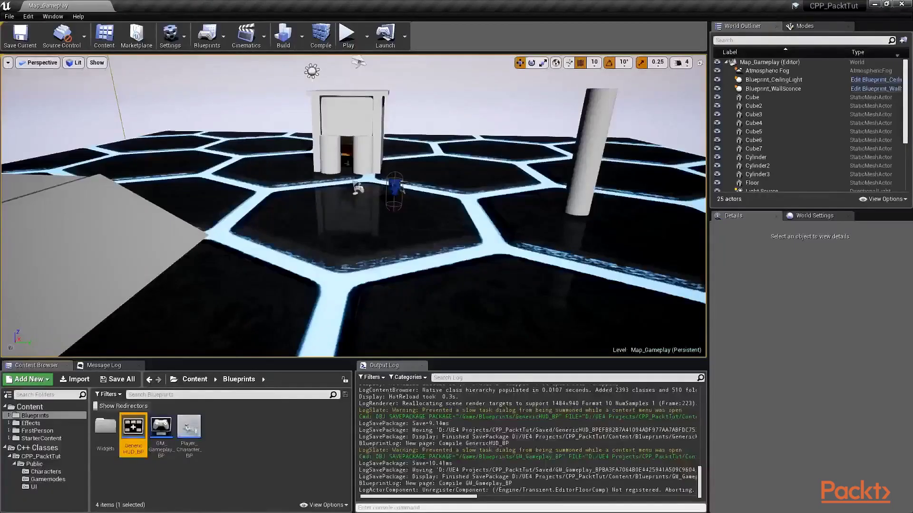
Step: Delete the Player_Character_BP actor placed in the Map_Gameplay level
click(394, 188)
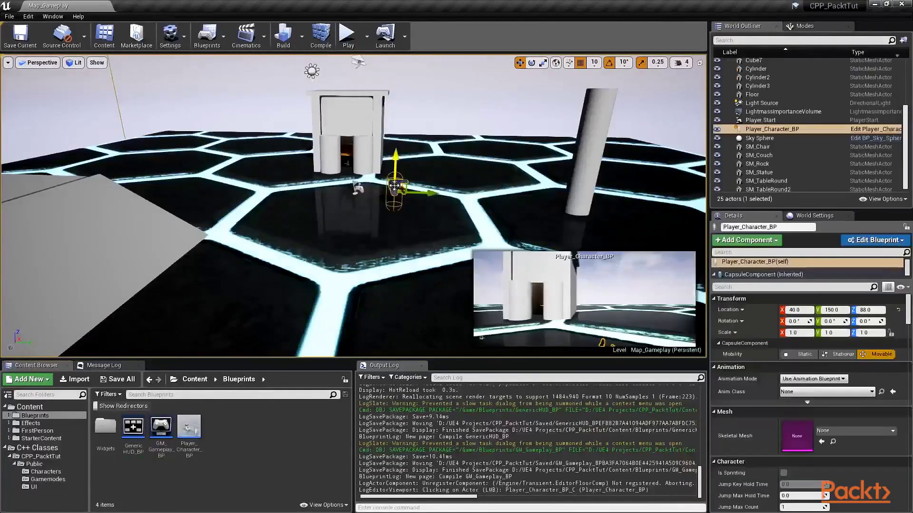
key(Delete)
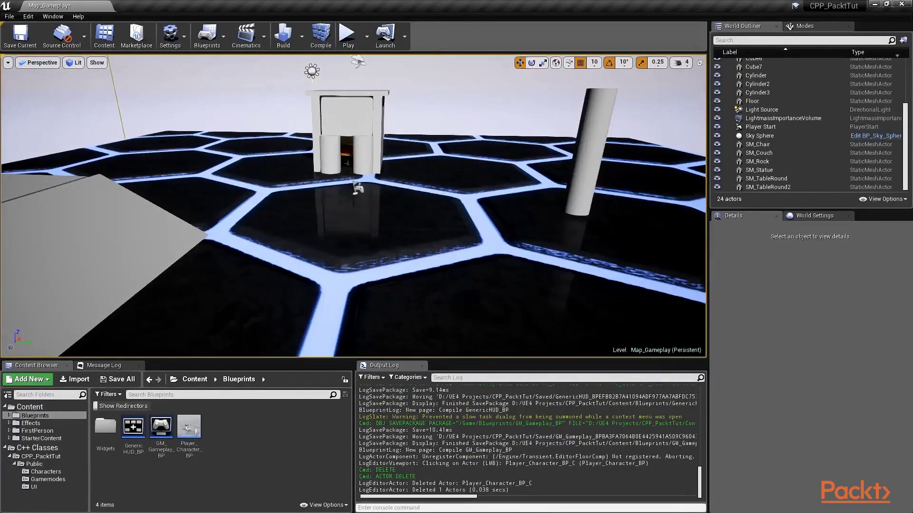
Step: Set the GameMode Override in the level's World Settings to GM_Gameplay_BP and clear the output log
click(181, 40)
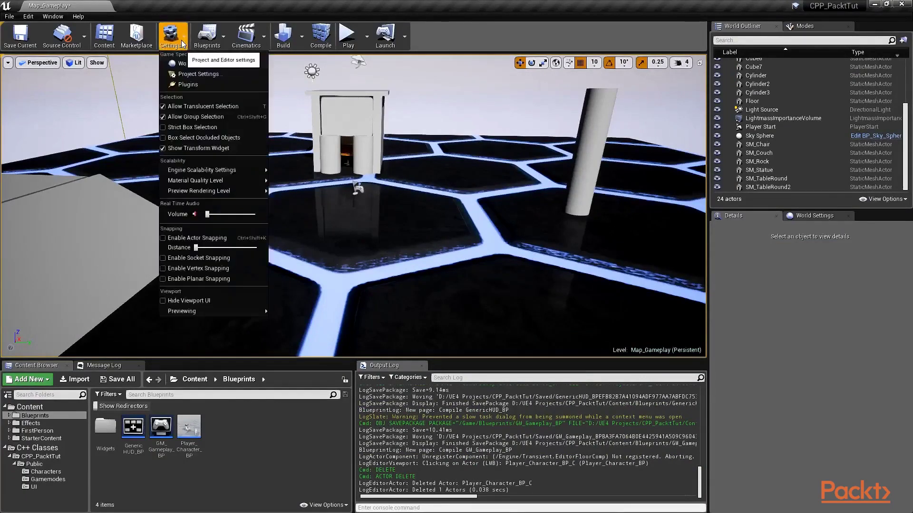
click(206, 67)
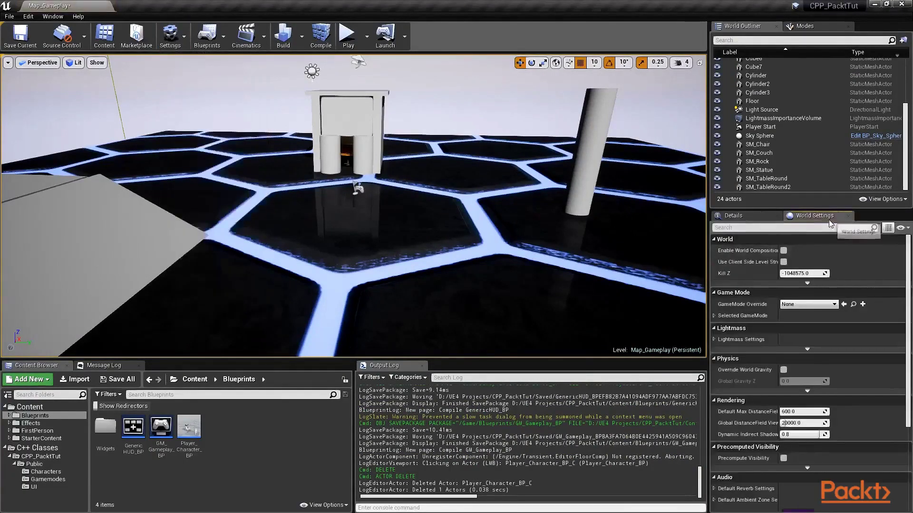
click(792, 306)
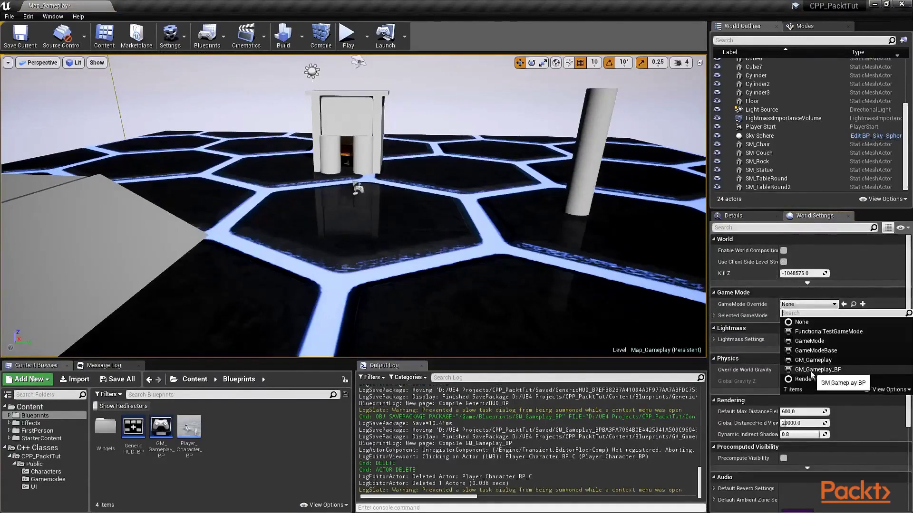
click(831, 375)
right_click(604, 389)
click(622, 479)
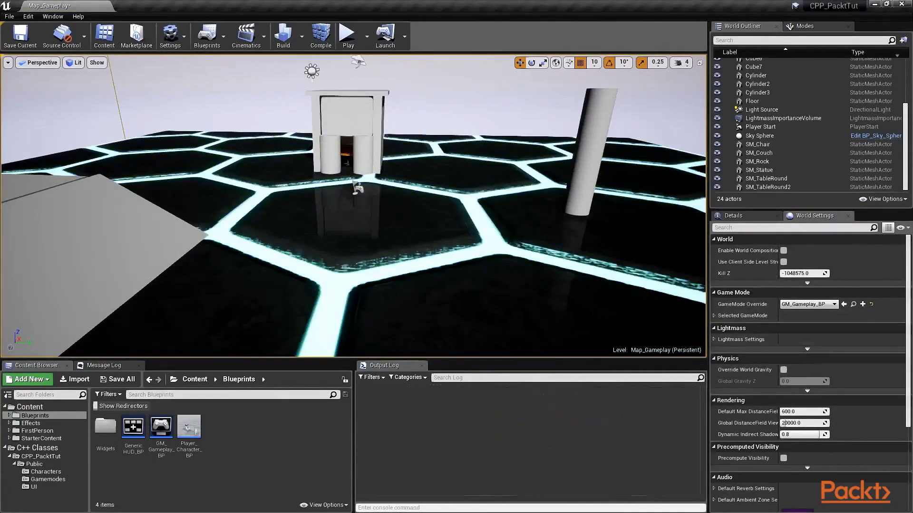
Step: Play-test the level in the editor by walking the player character forward, then end the play session
click(347, 38)
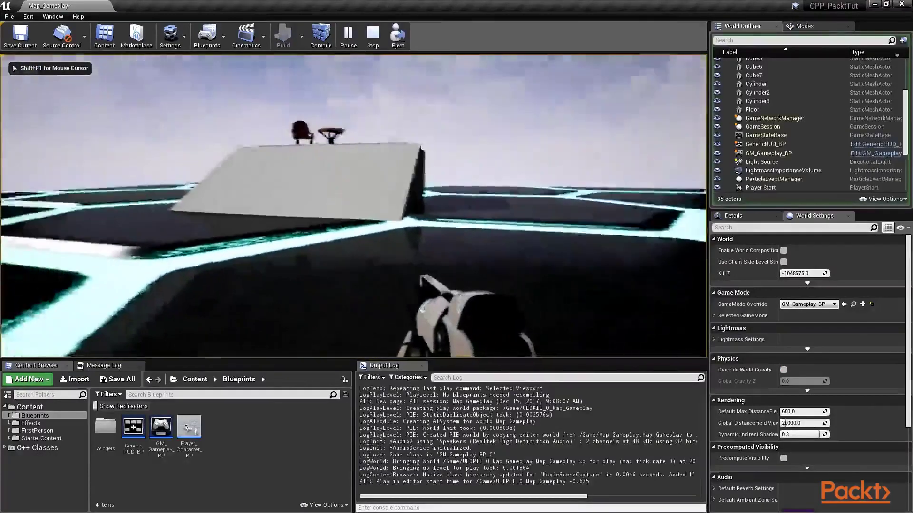
key(w)
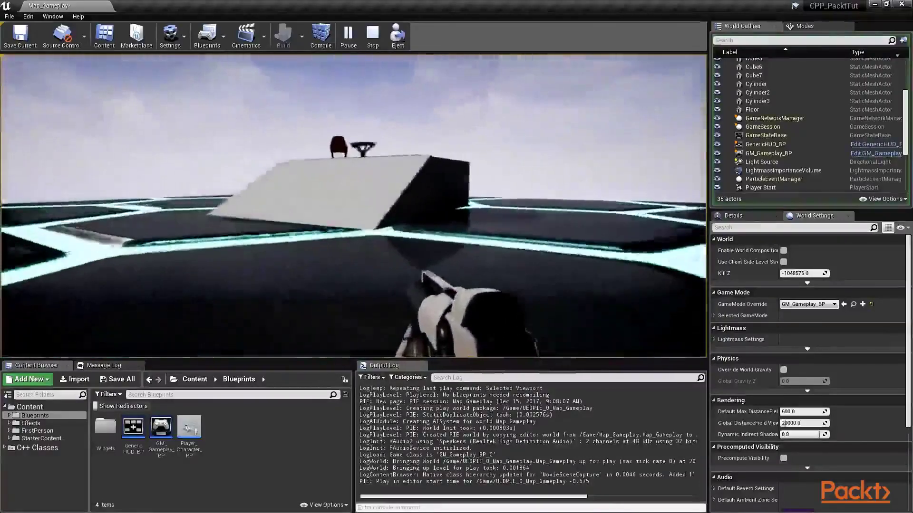
key(Escape)
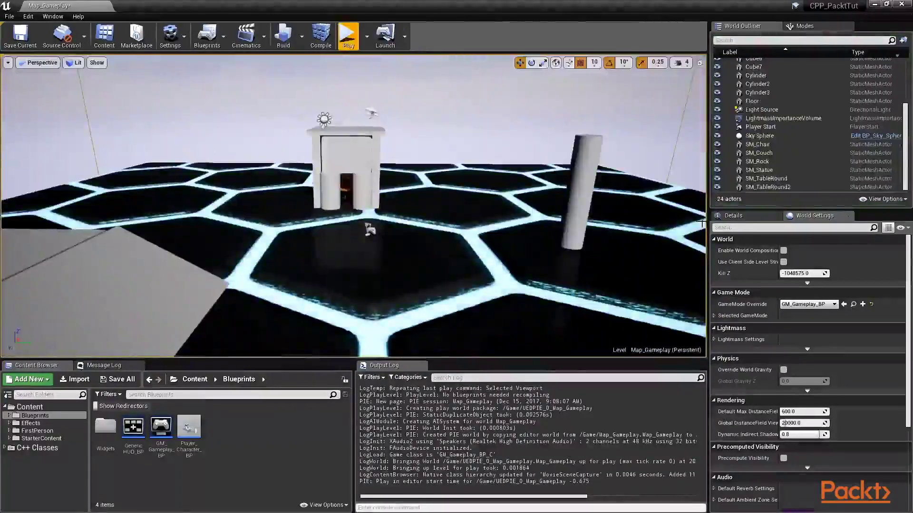
Step: Select the Player Start actor in the level
click(370, 229)
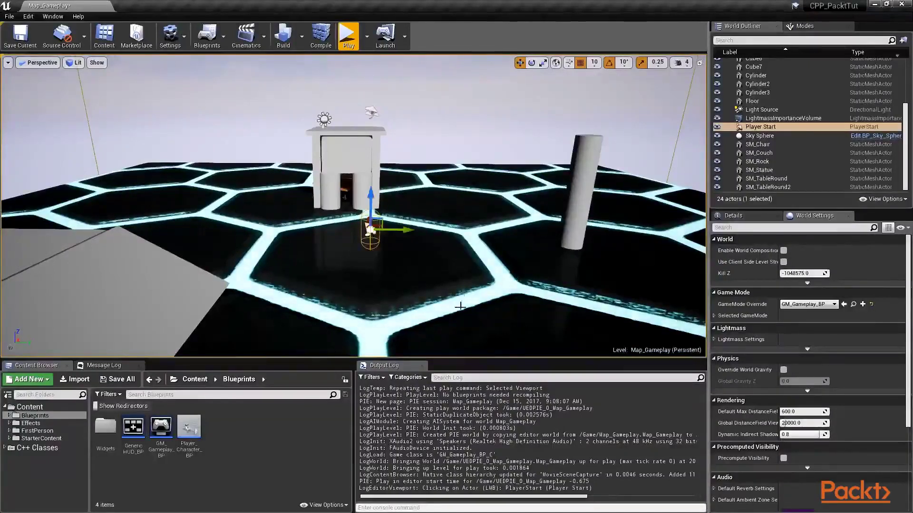